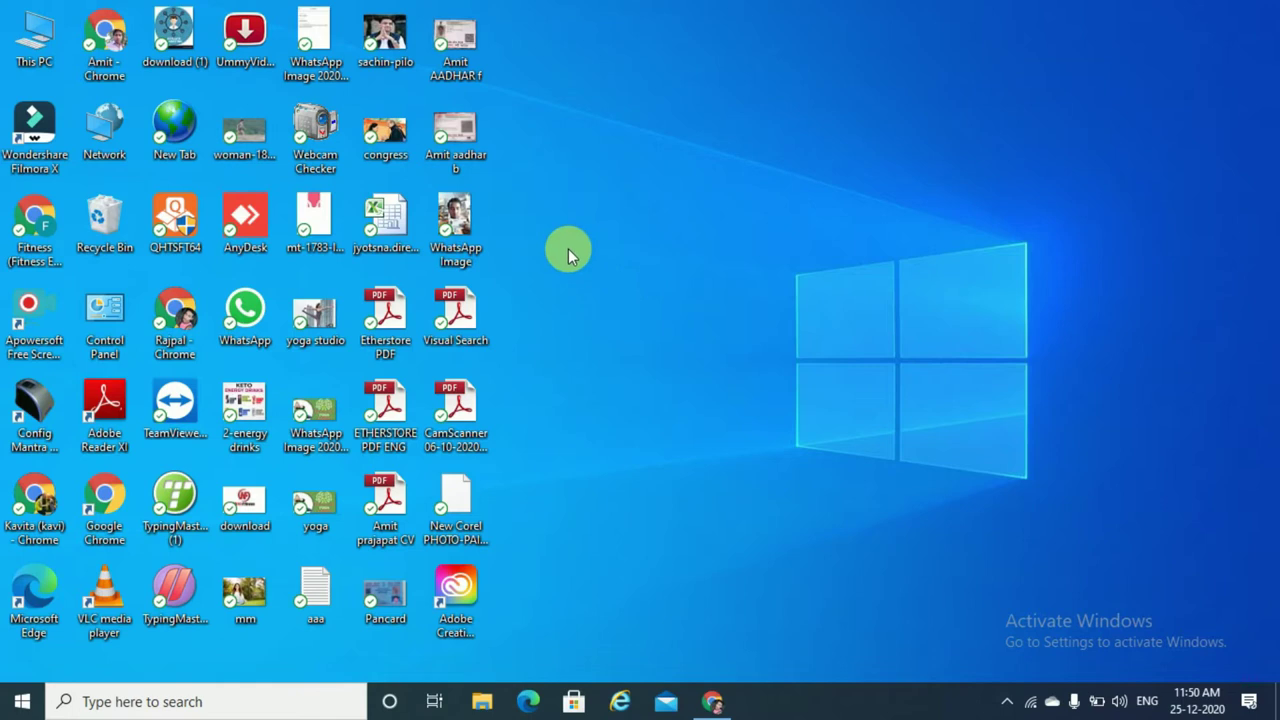
# Launch Wondershare Filmora X from the desktop and check its license activation status.
pyautogui.rightClick(24, 126)
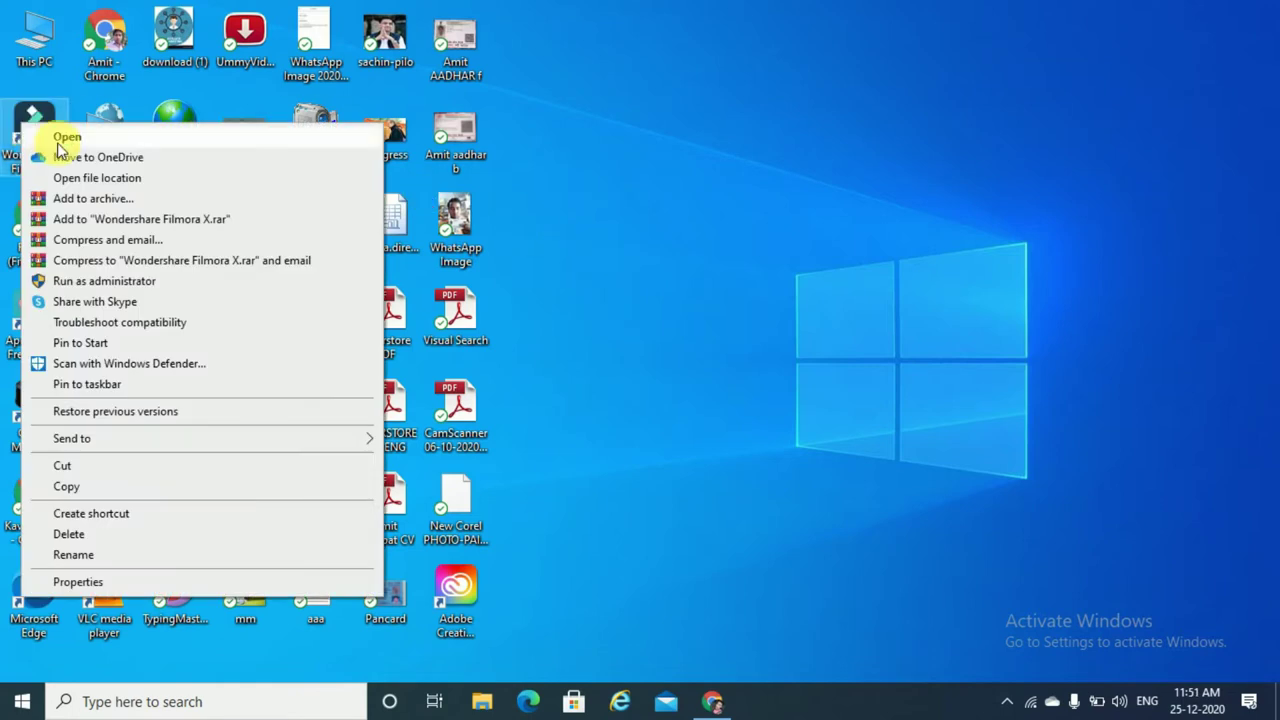
pyautogui.click(62, 138)
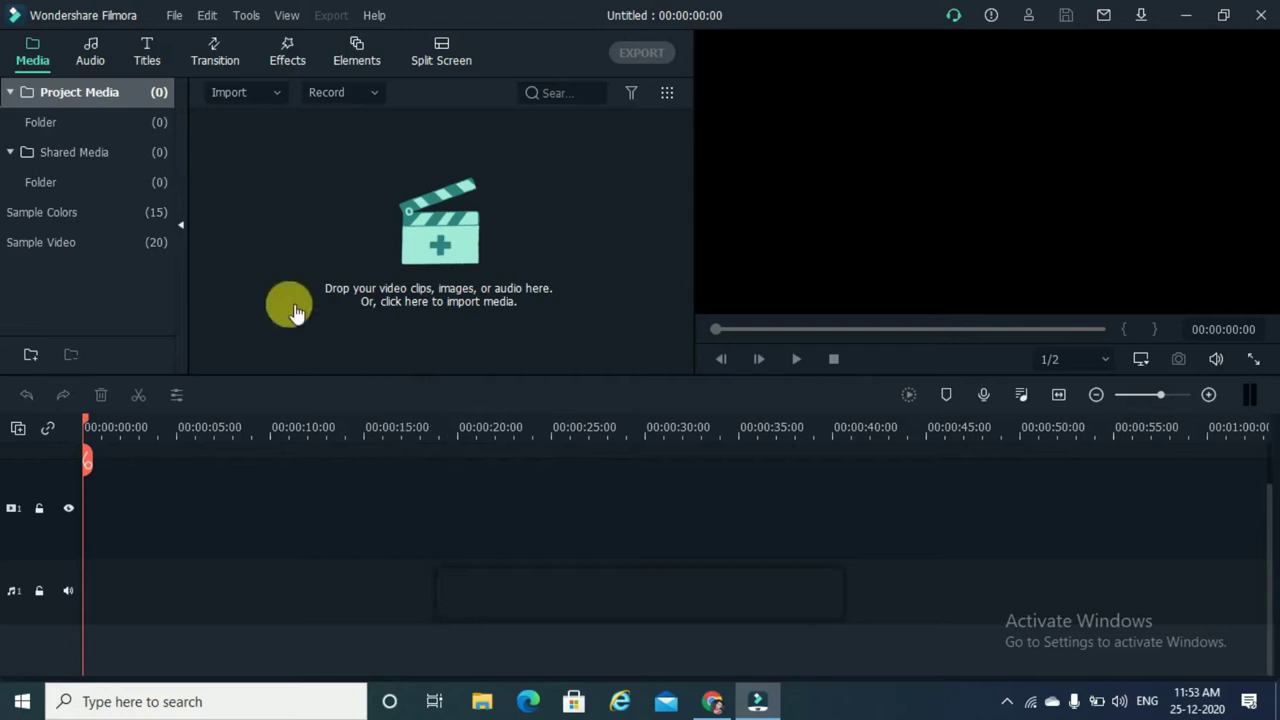
pyautogui.click(373, 17)
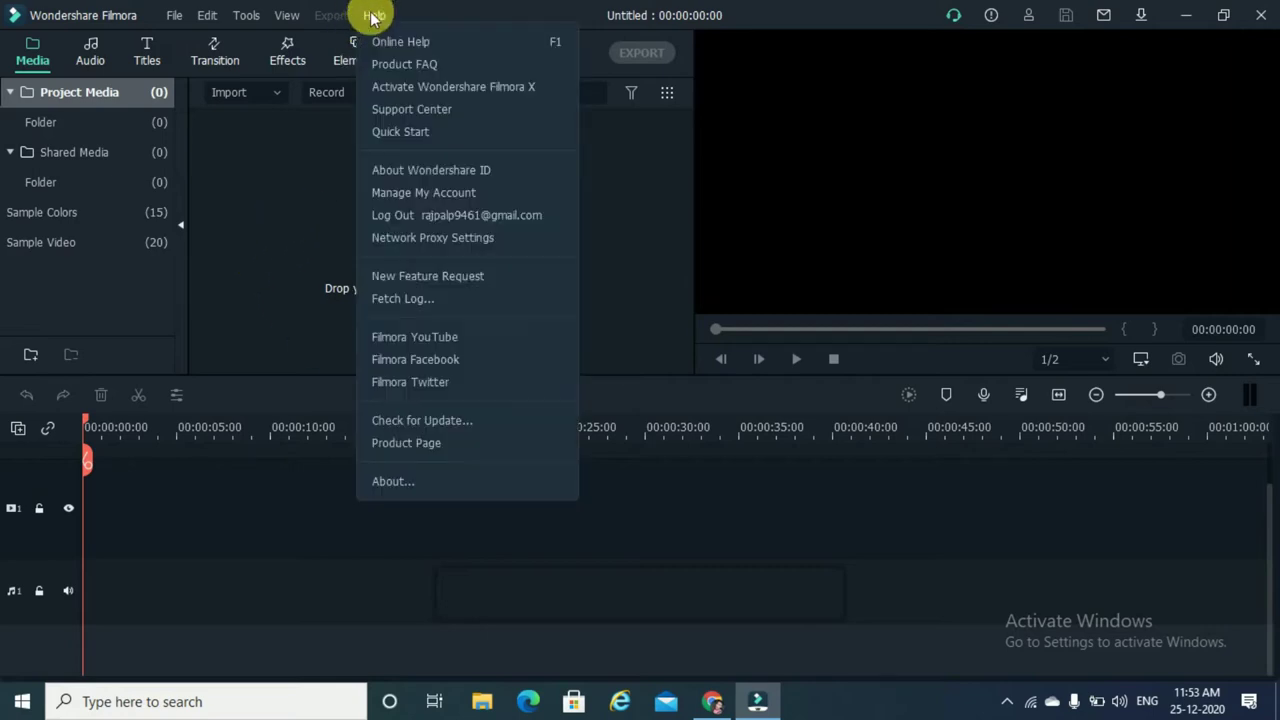
pyautogui.click(454, 87)
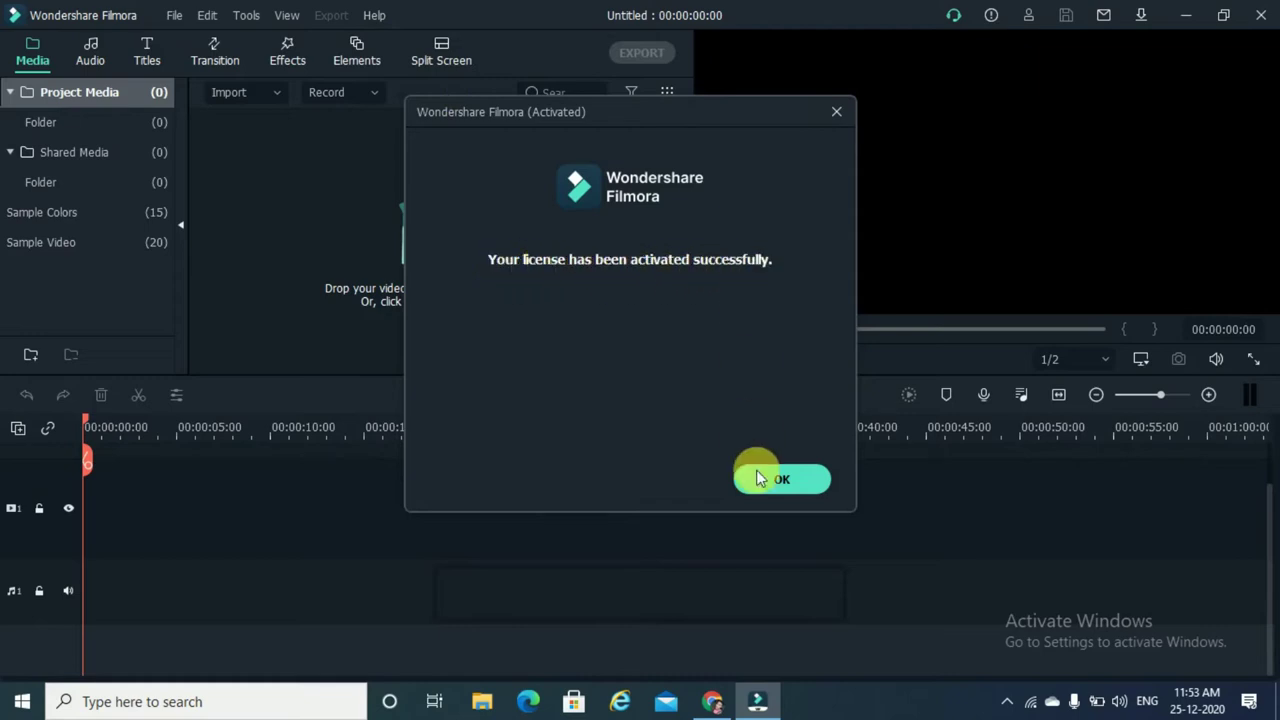
pyautogui.click(796, 487)
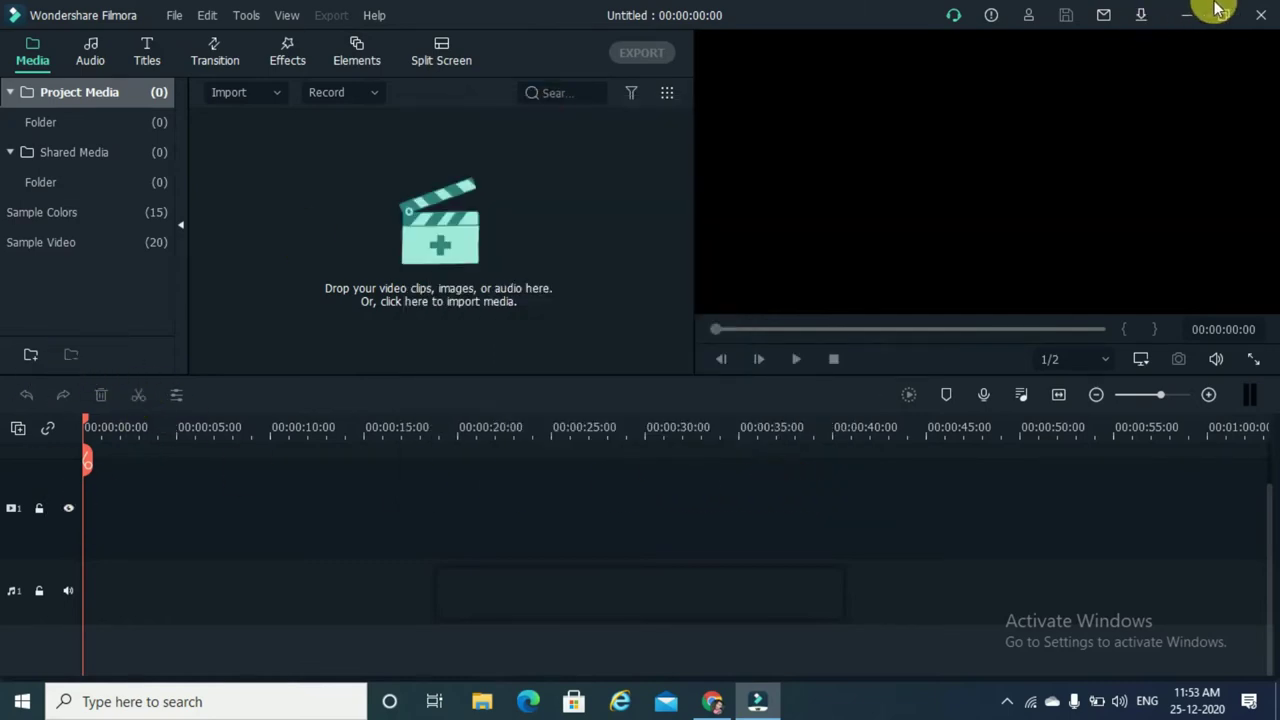
pyautogui.click(1185, 15)
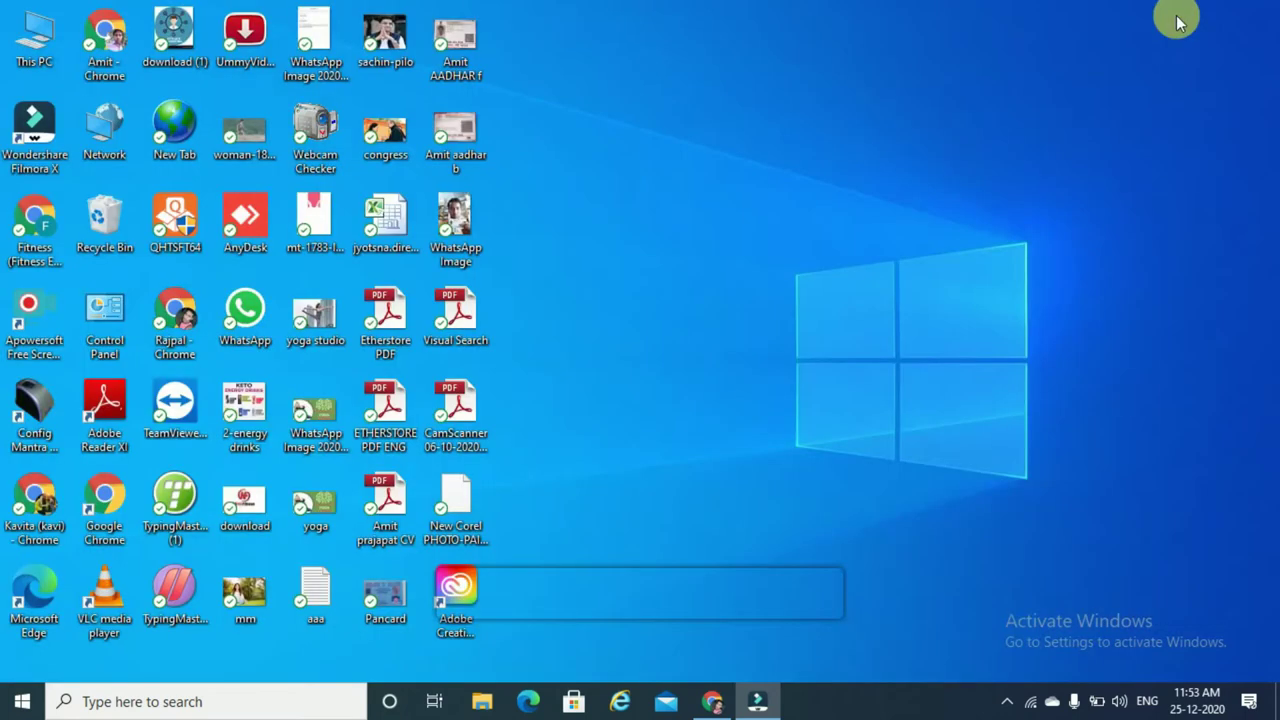
# Switch to Chrome, search Google for getintopc, and open the Get Into PC home page.
pyautogui.click(711, 700)
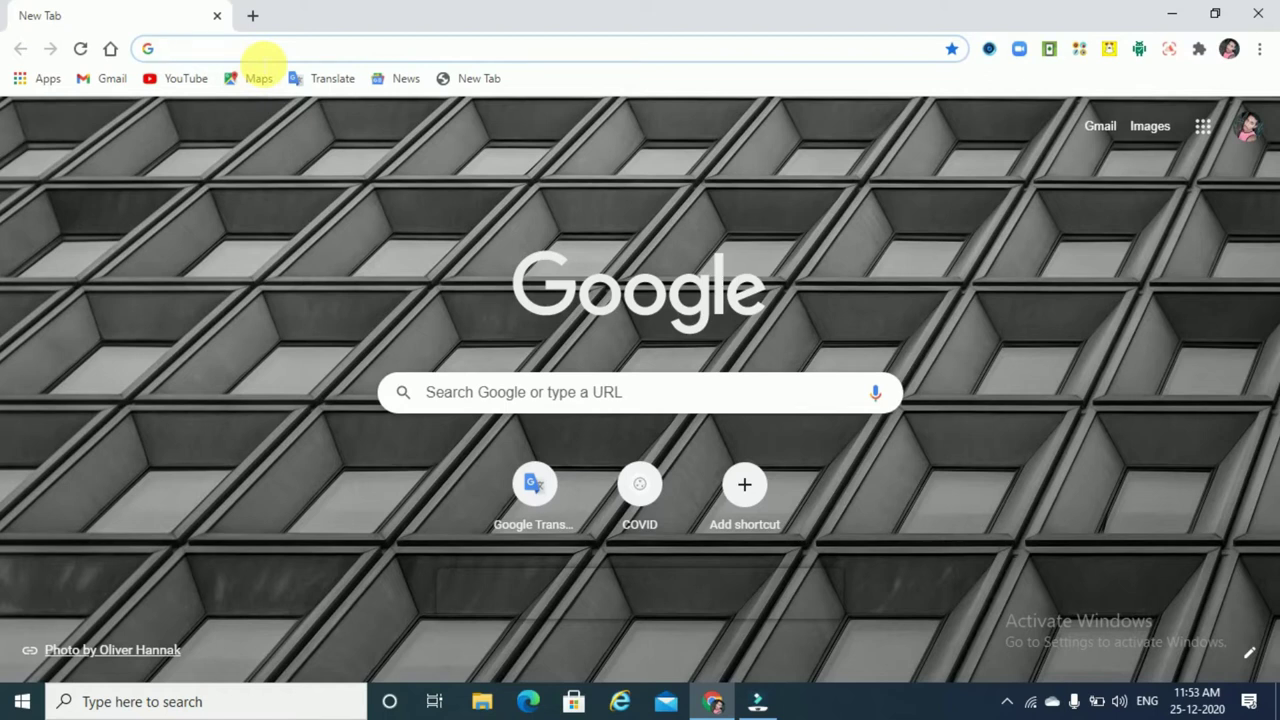
pyautogui.write('getinto')
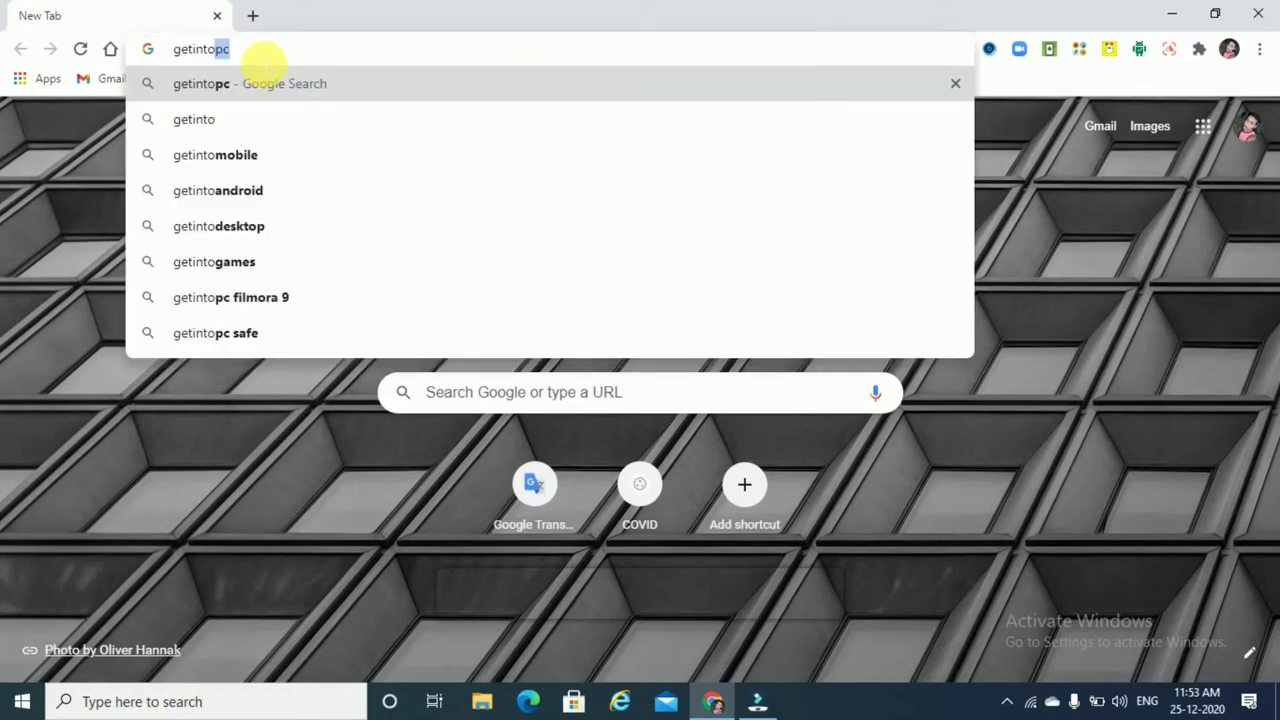
pyautogui.write('pc')
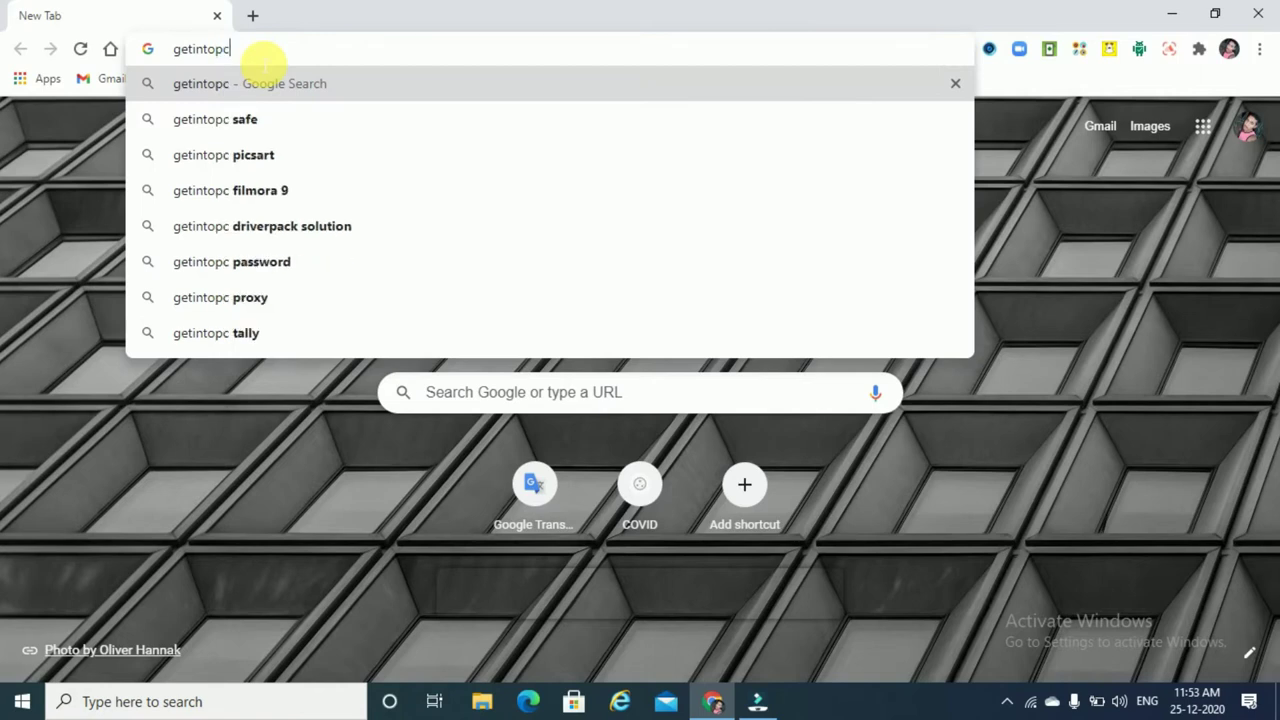
pyautogui.press('Return')
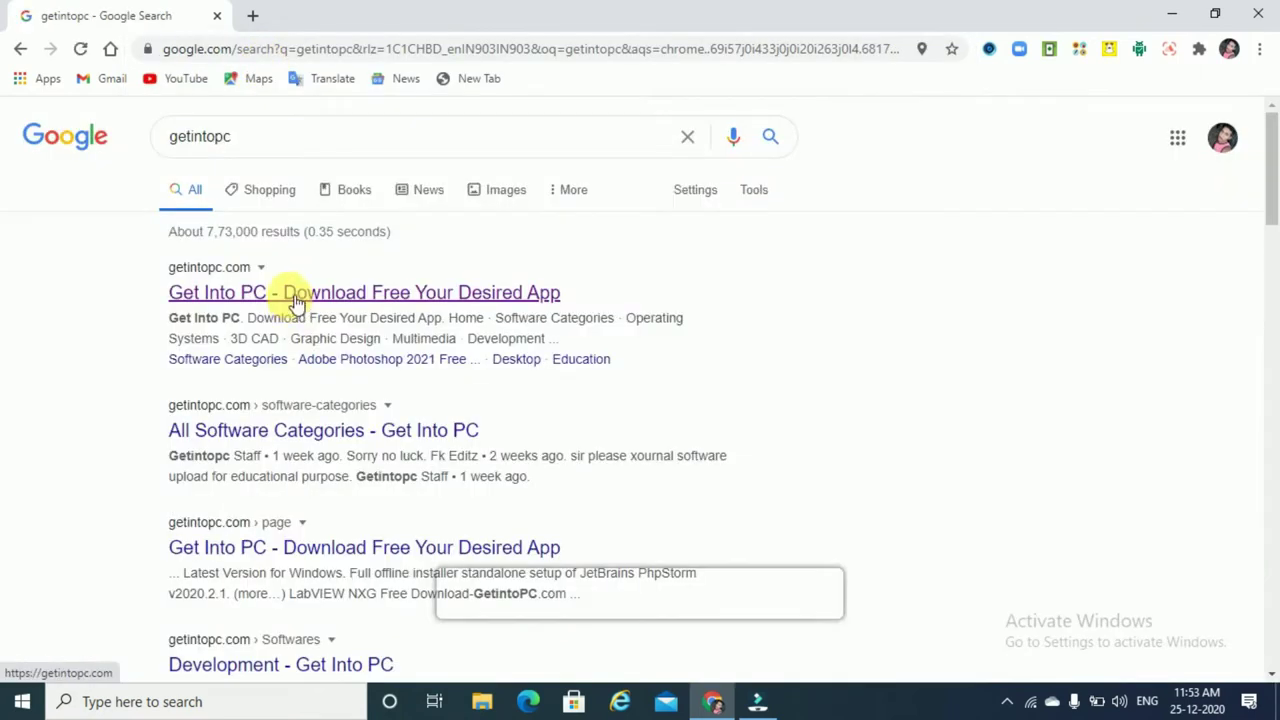
pyautogui.click(294, 295)
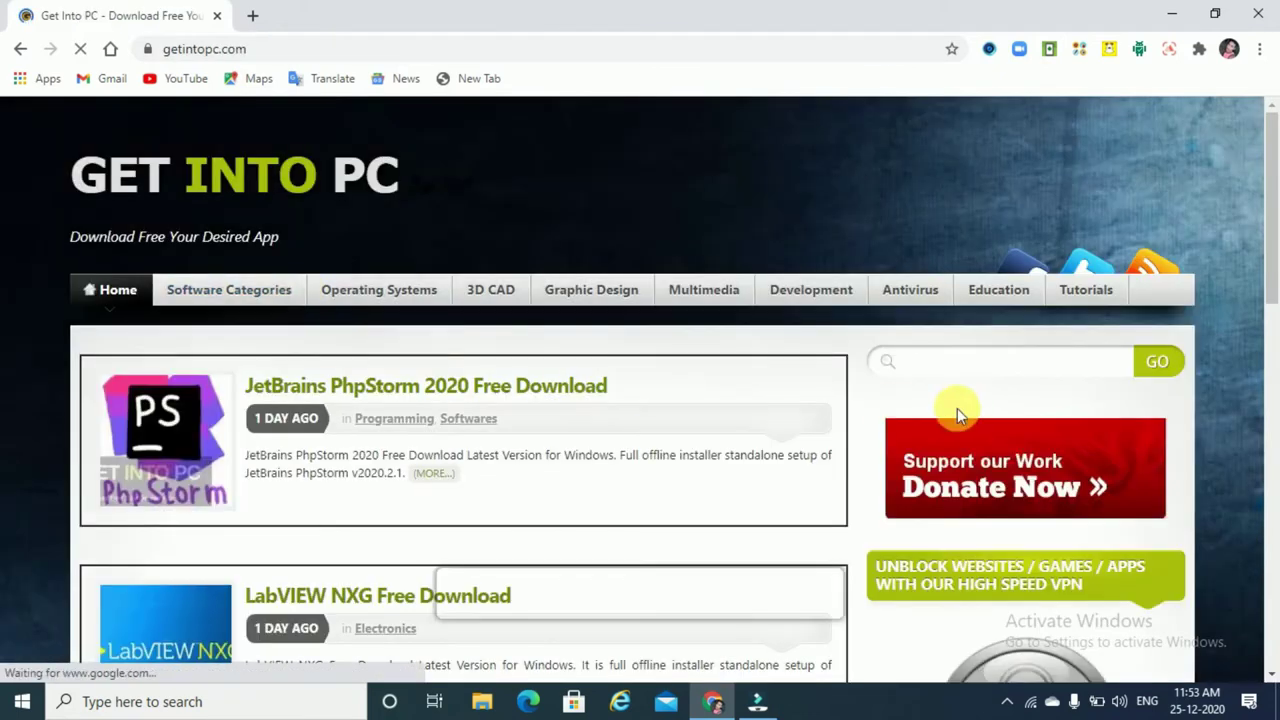
# Search the Get Into PC site for filmora x and open the Wondershare Filmora X 2020 Free Download page.
pyautogui.click(1020, 365)
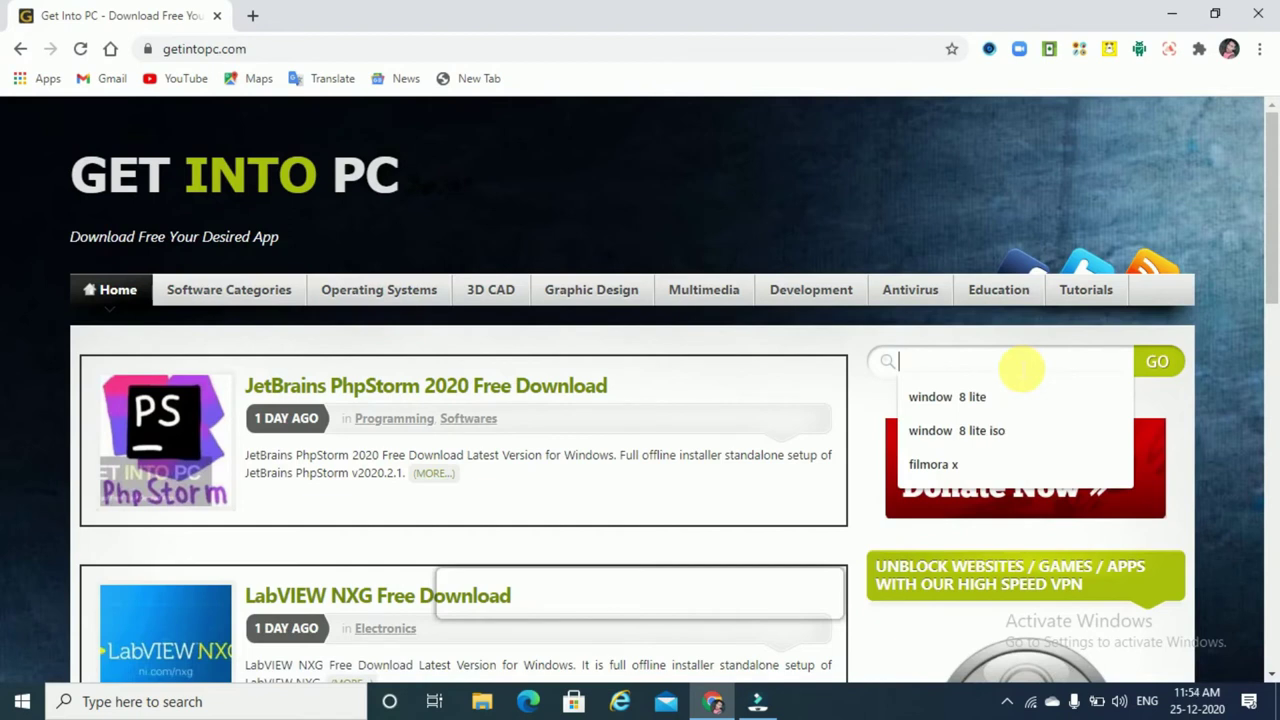
pyautogui.write('f')
pyautogui.press('Down')
pyautogui.press('Return')
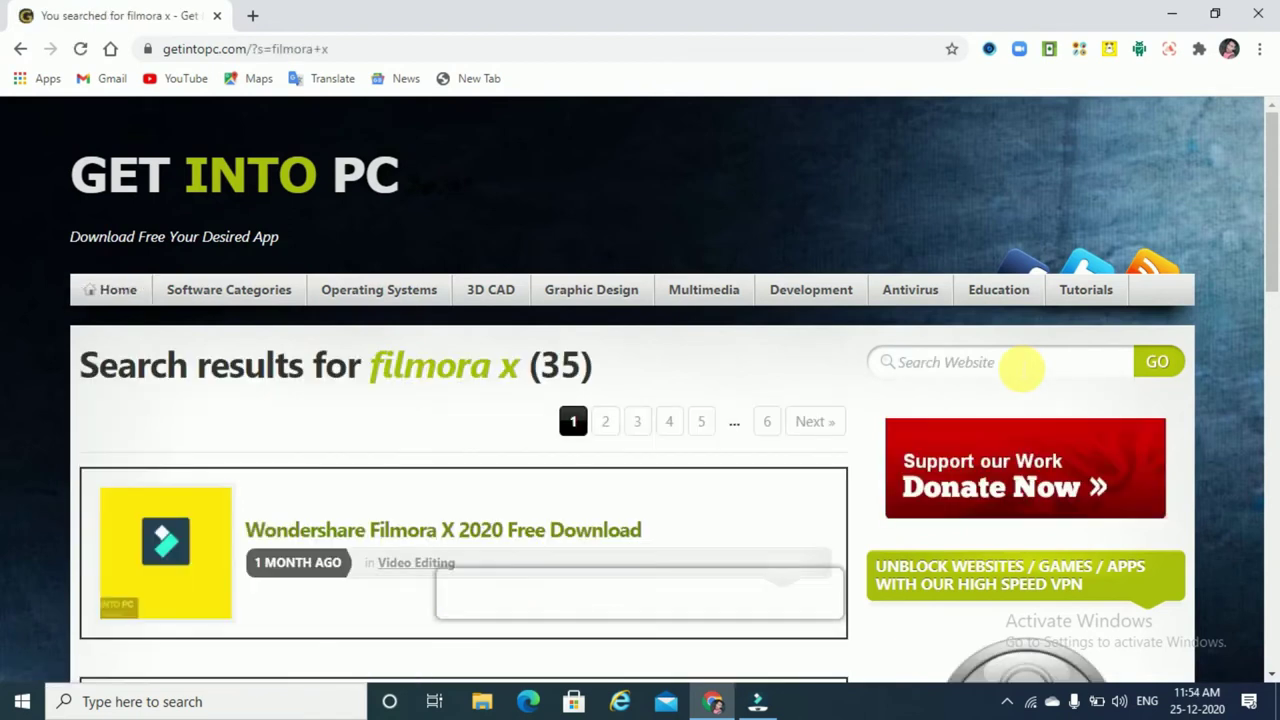
pyautogui.scroll(-2, 634, 331)
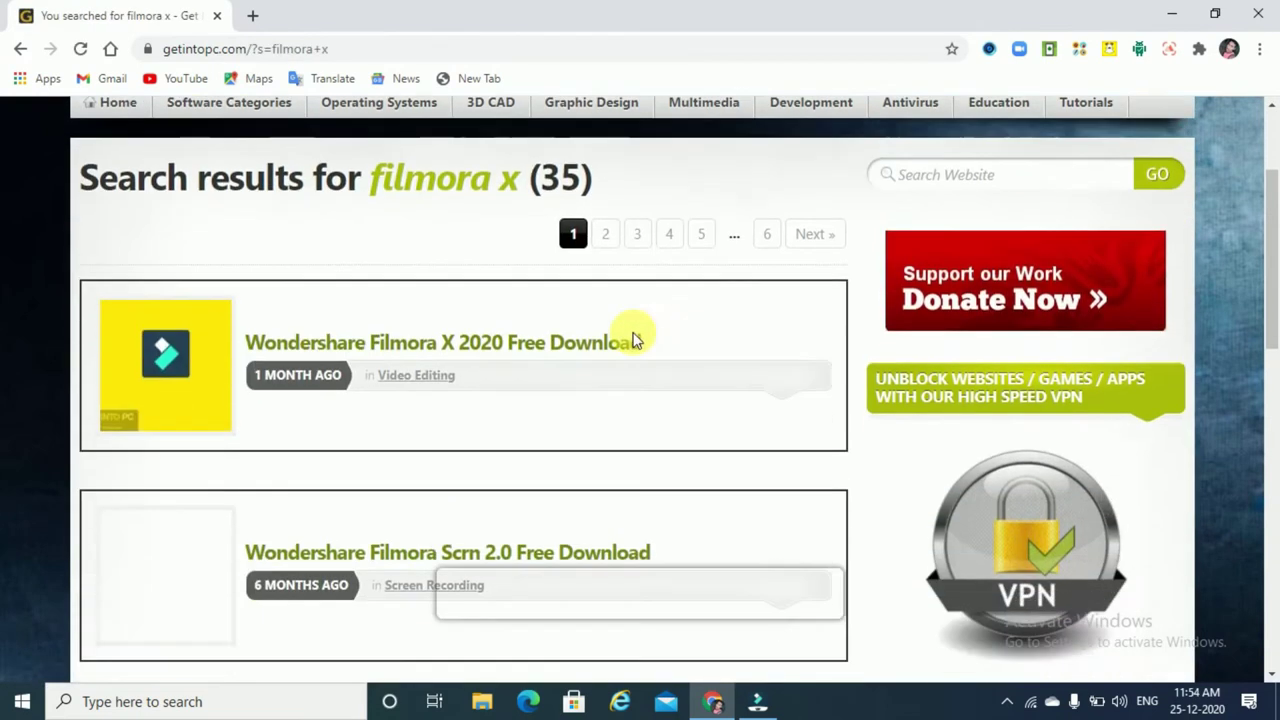
pyautogui.click(210, 355)
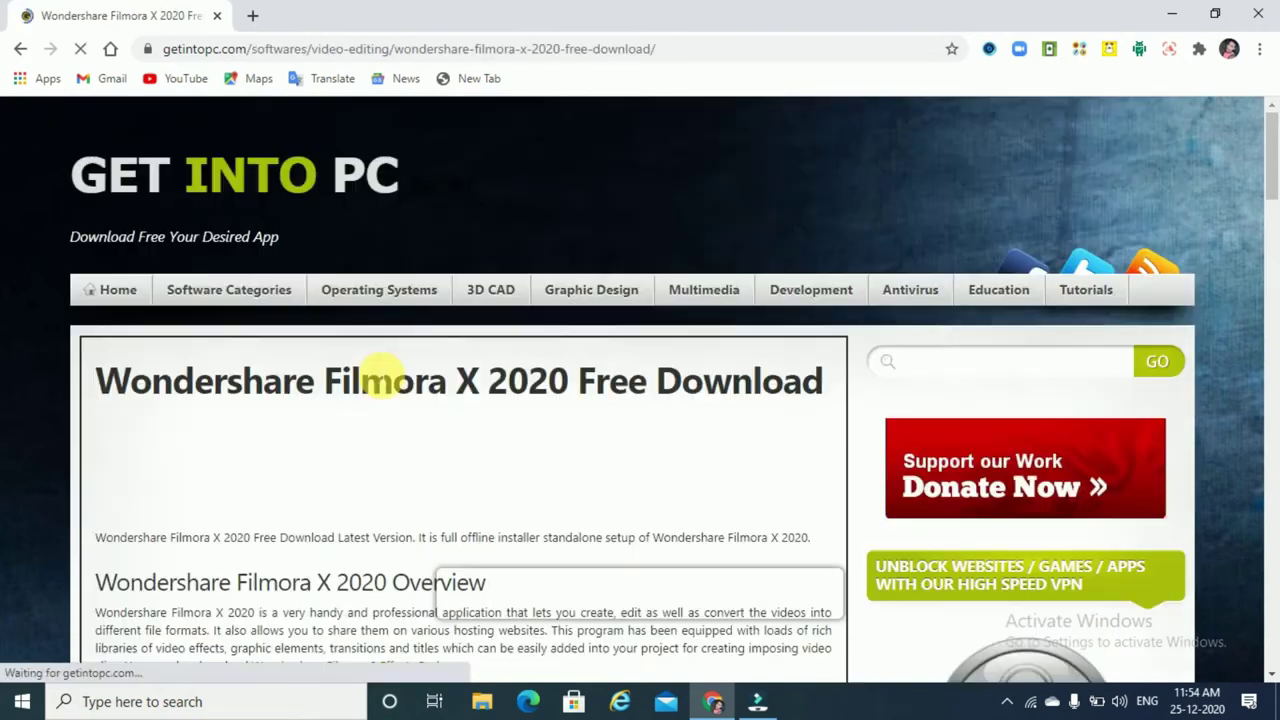
# Start the 64 Bit x64 v10.0.0.94 download from the Wondershare Filmora X 2020 page.
pyautogui.scroll(-10, 386, 379)
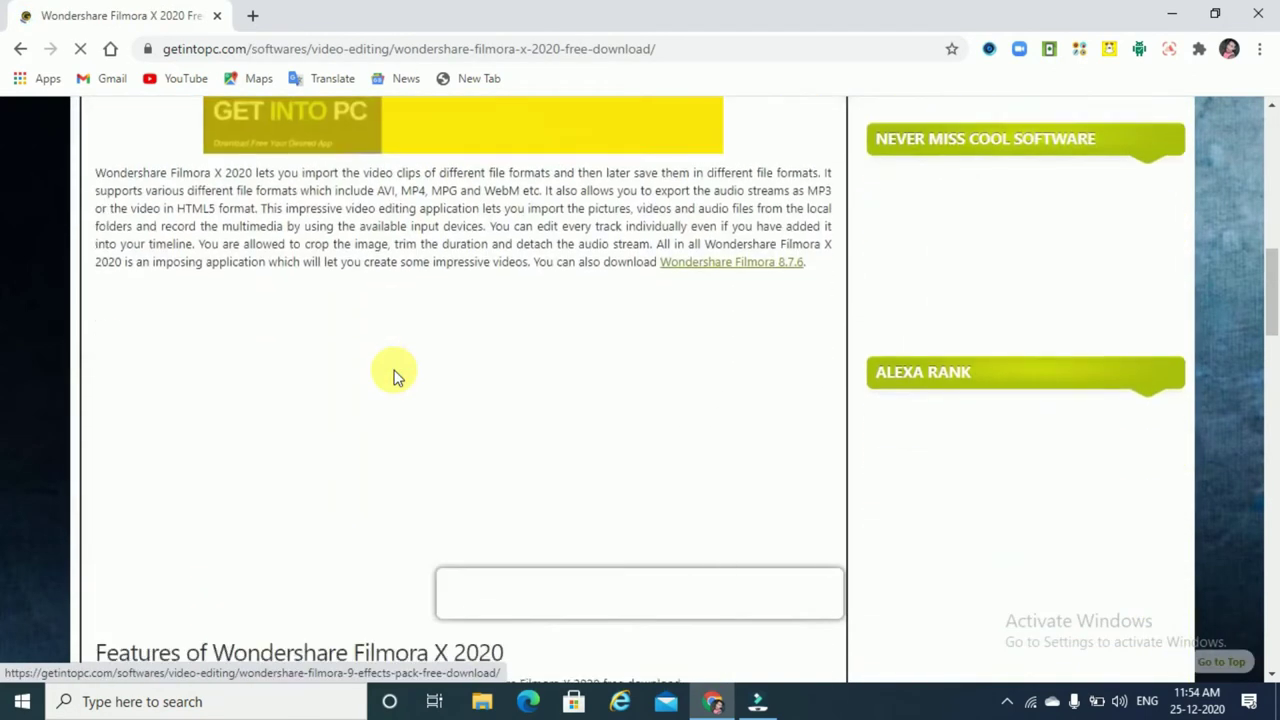
pyautogui.scroll(-12, 393, 375)
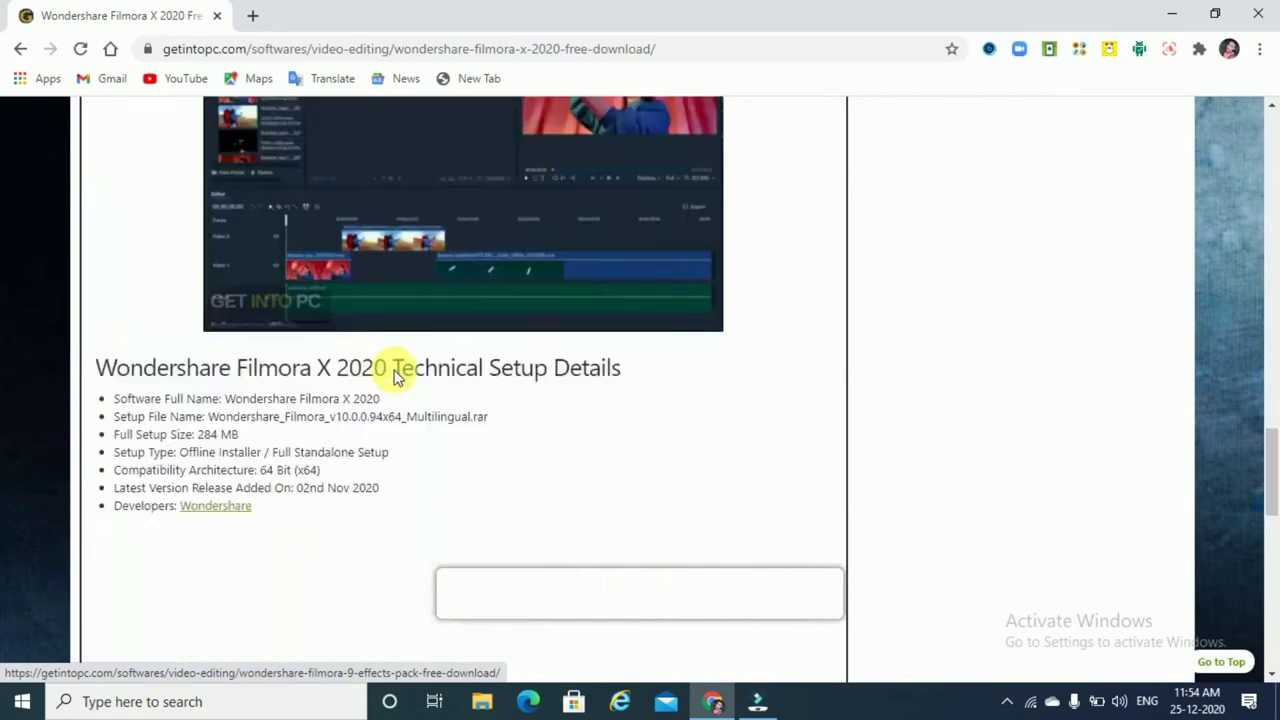
pyautogui.scroll(-15, 393, 375)
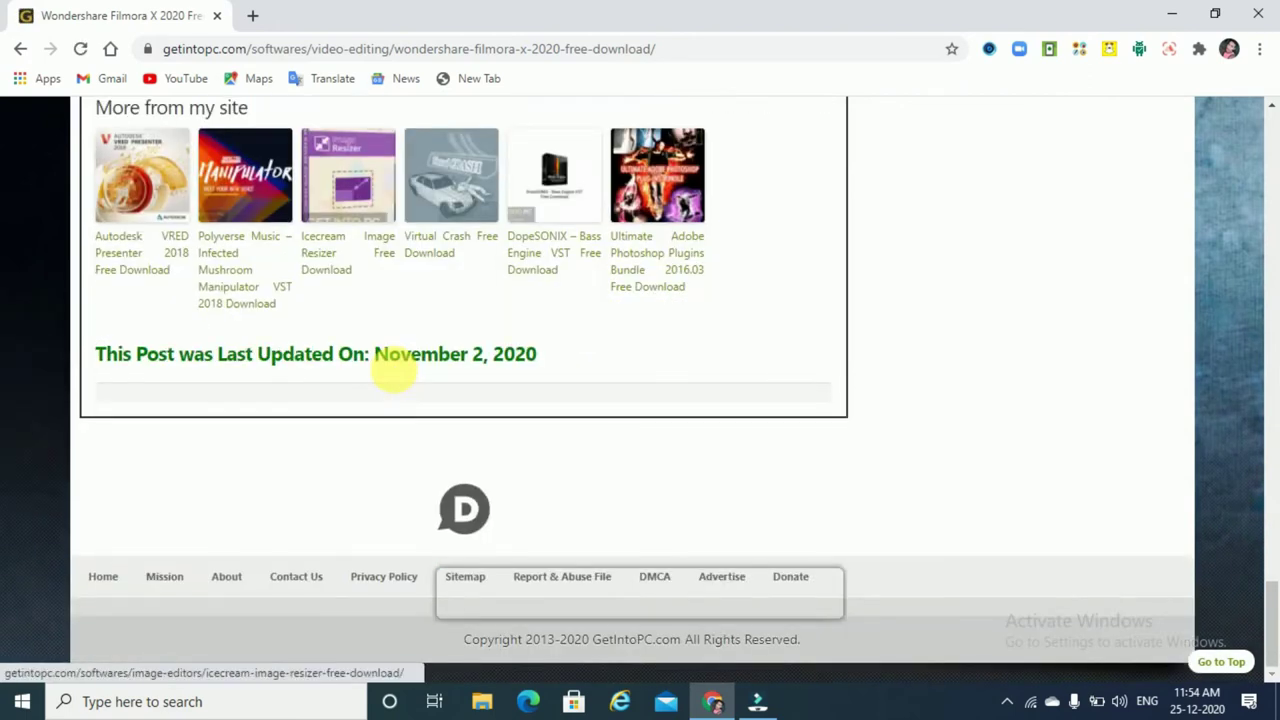
pyautogui.scroll(4, 393, 372)
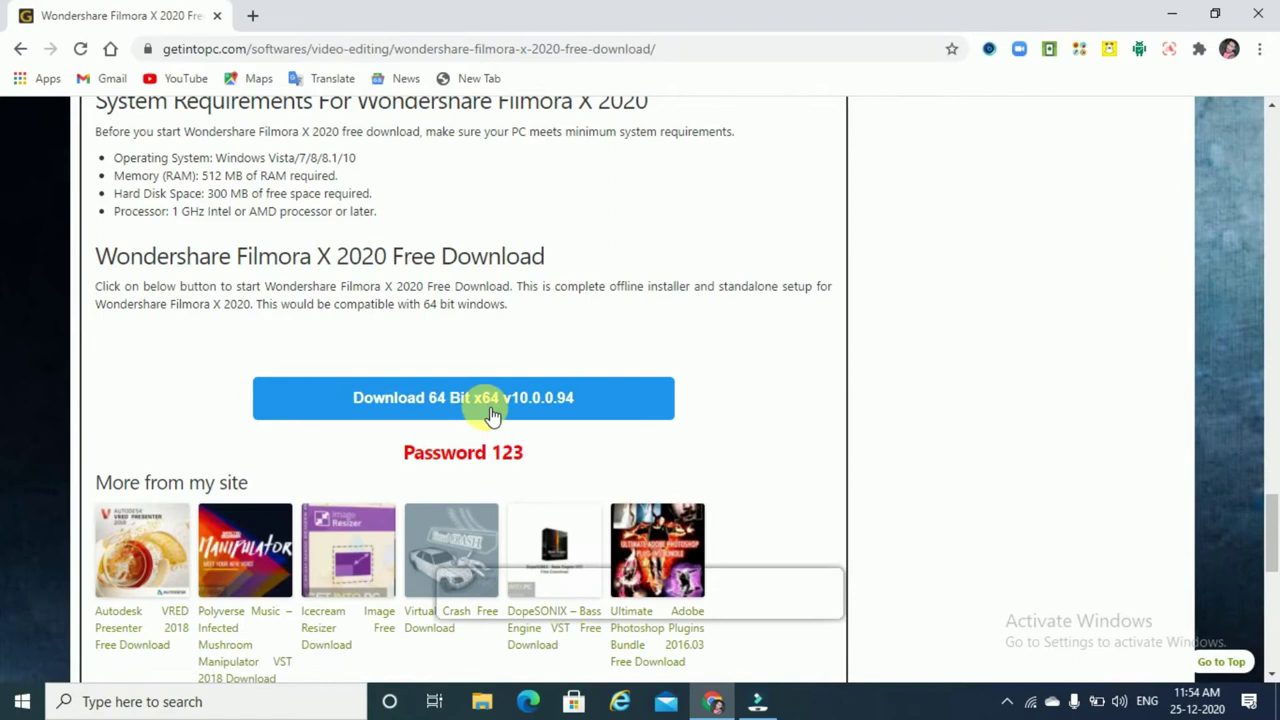
pyautogui.click(490, 410)
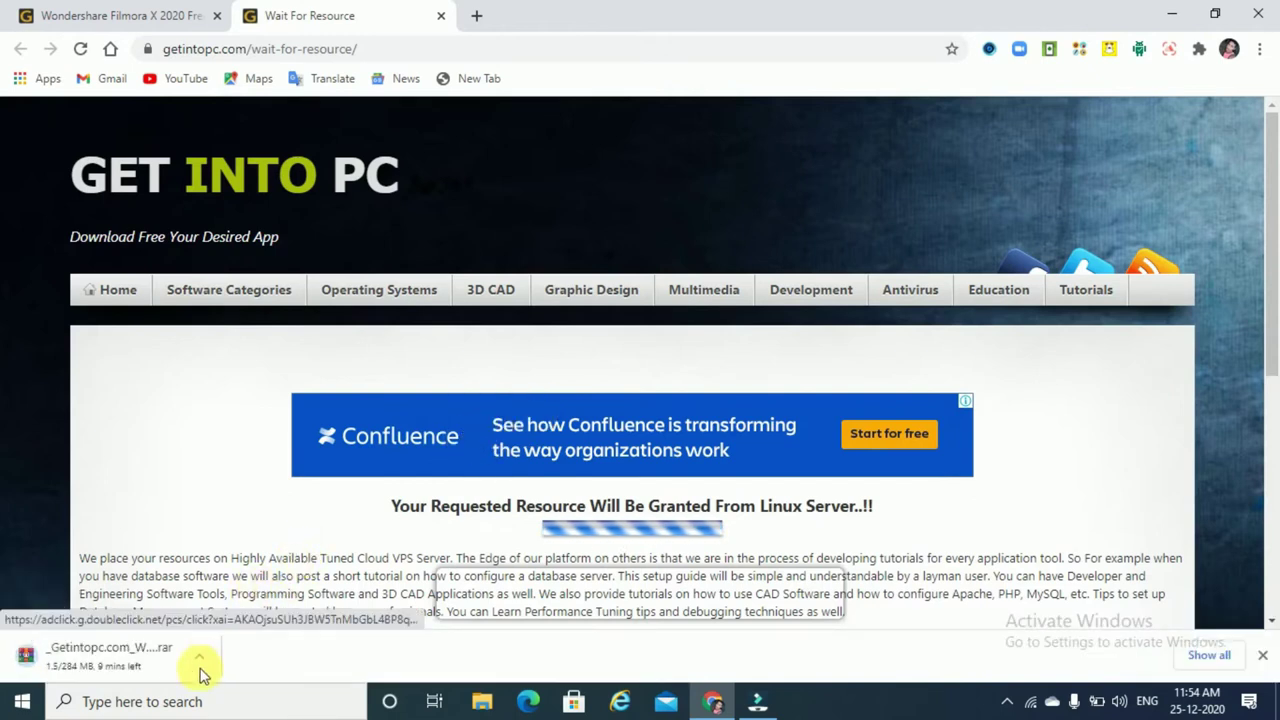
# Pause the running archive download, go back to the Filmora X 2020 page, and minimize the browser.
pyautogui.click(200, 662)
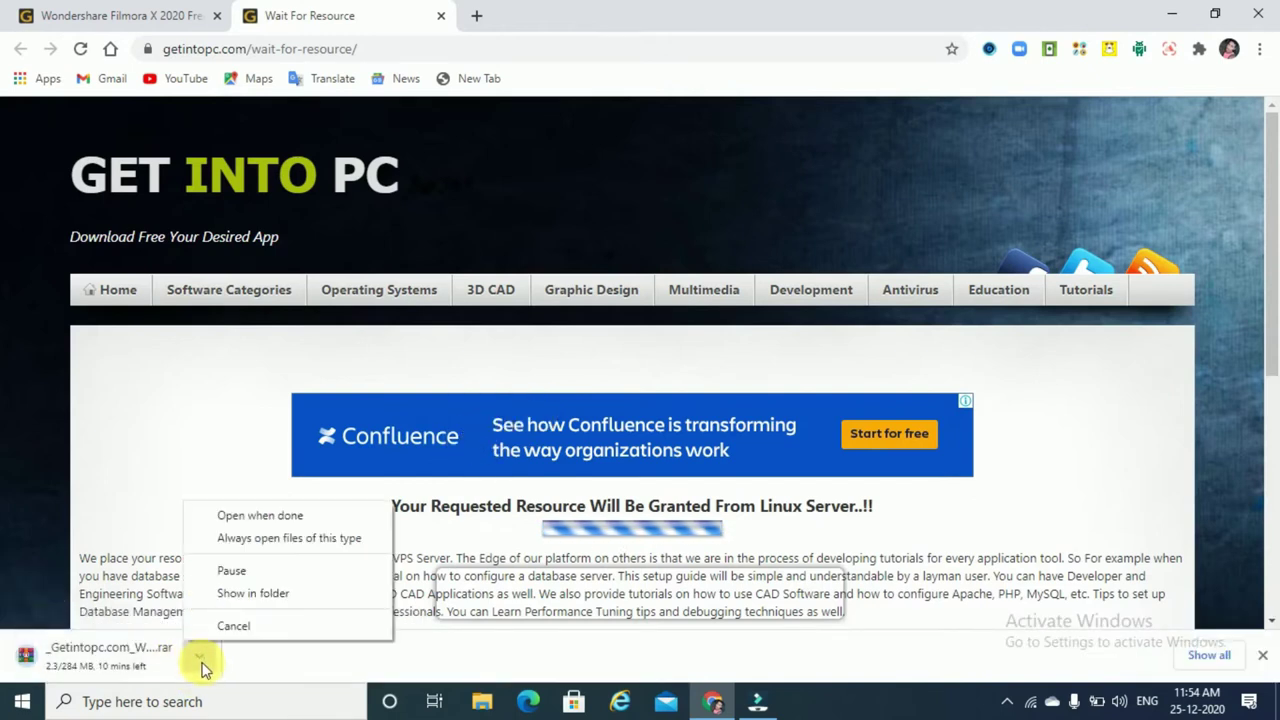
pyautogui.click(228, 572)
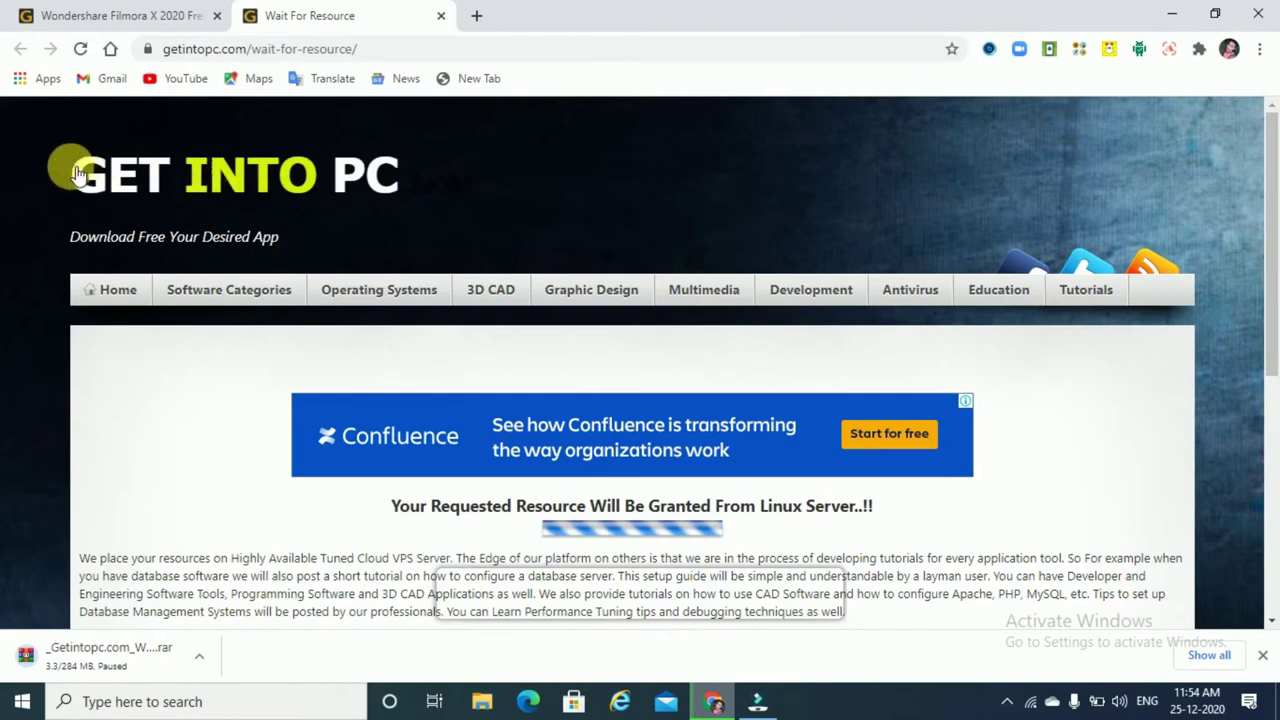
pyautogui.click(120, 15)
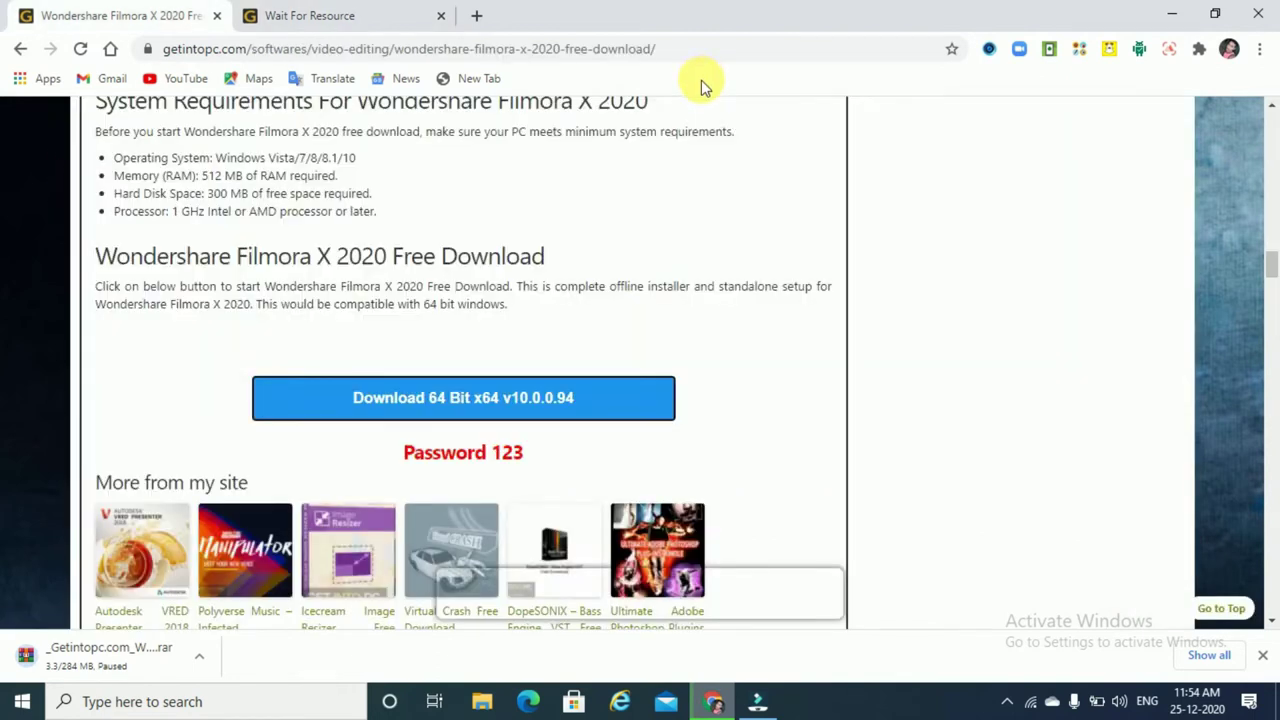
pyautogui.click(1172, 14)
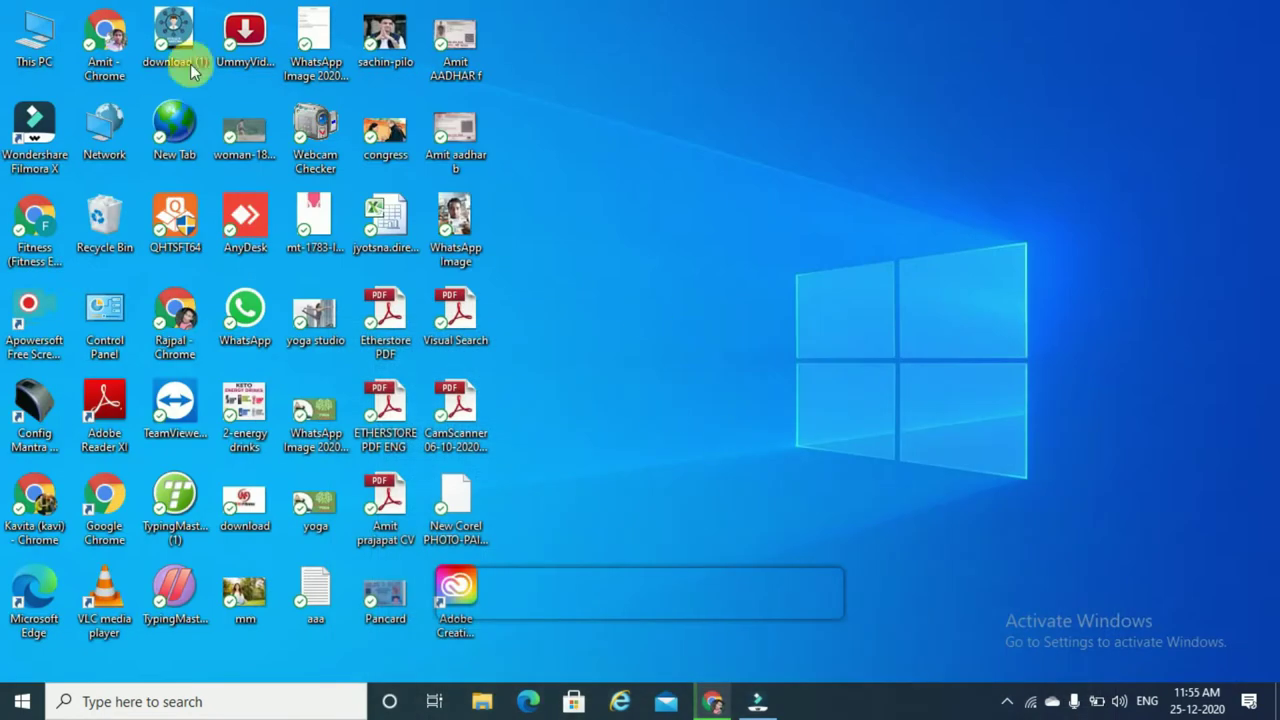
# Switch to File Explorer through This PC and open Local Disk (D:).
pyautogui.doubleClick(33, 38)
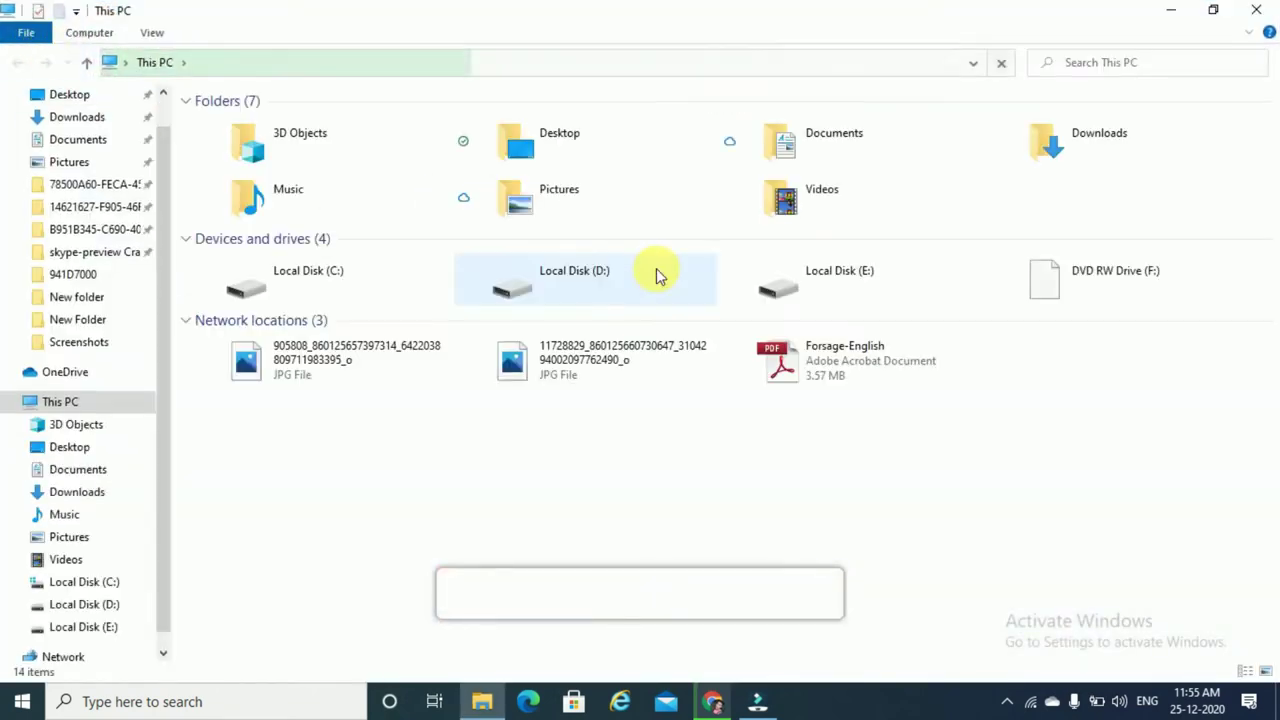
pyautogui.click(607, 285)
pyautogui.doubleClick(607, 285)
pyautogui.click(290, 222)
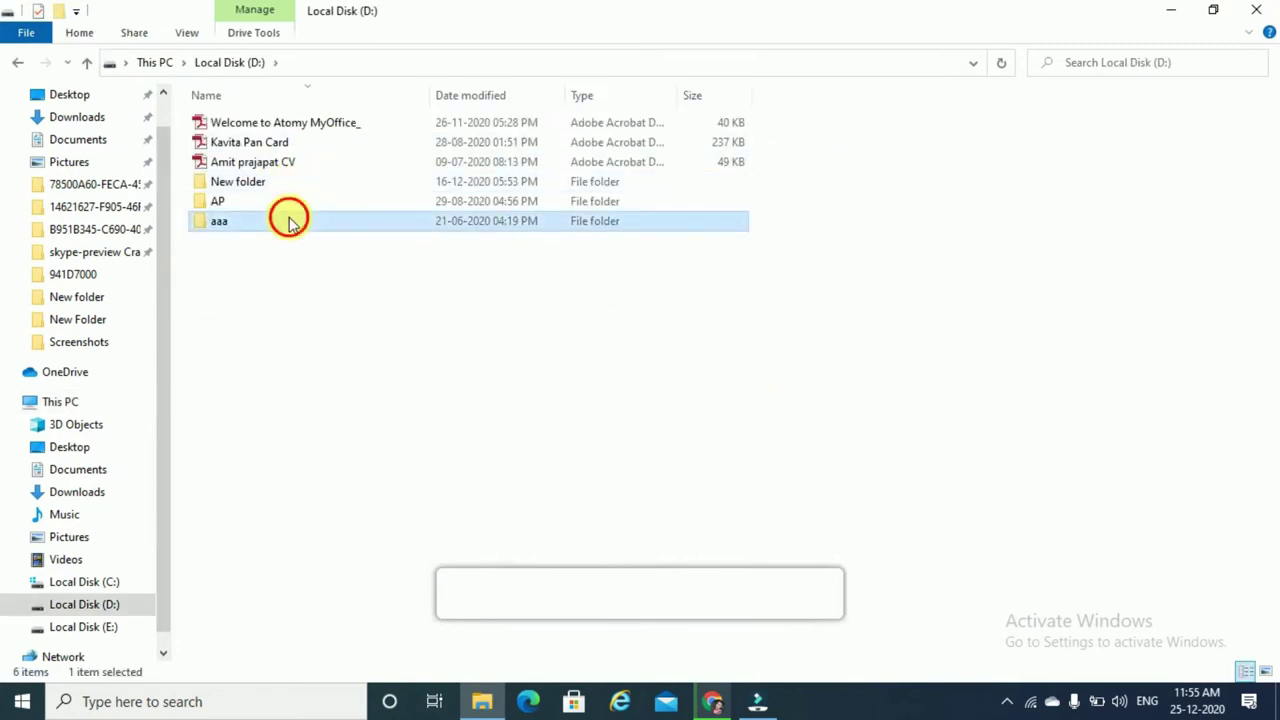
pyautogui.doubleClick(290, 222)
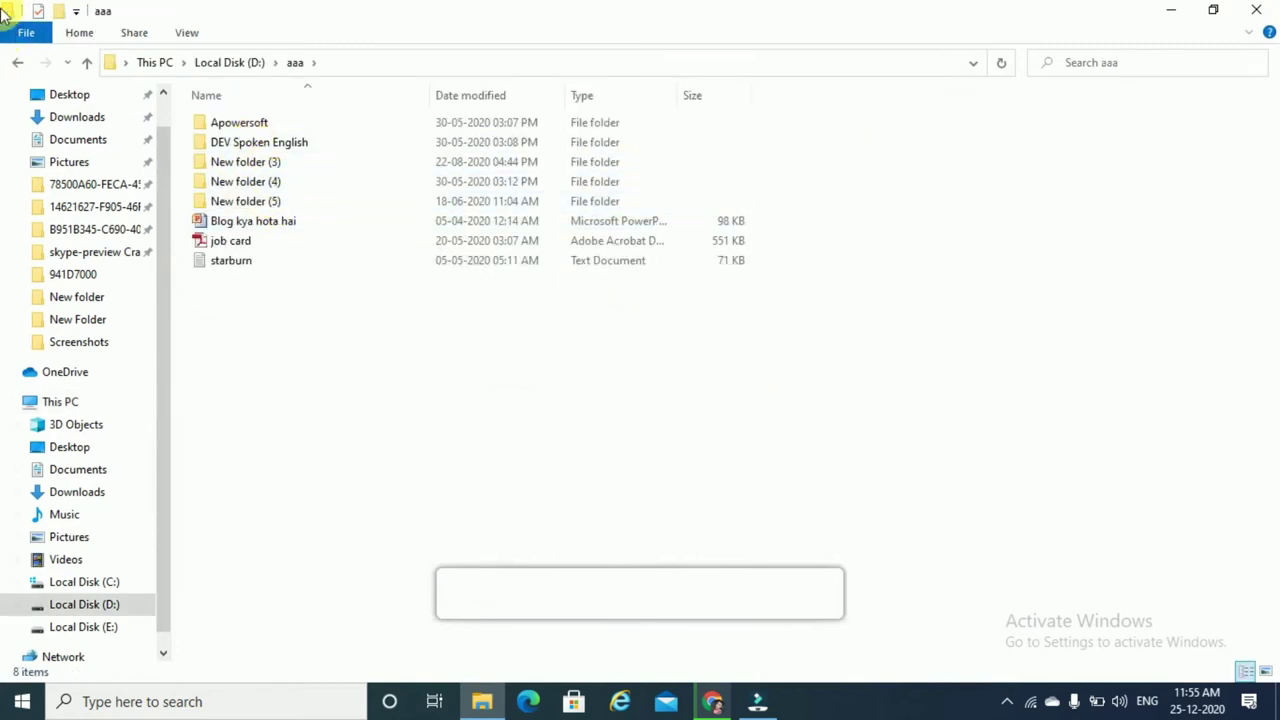
pyautogui.click(17, 62)
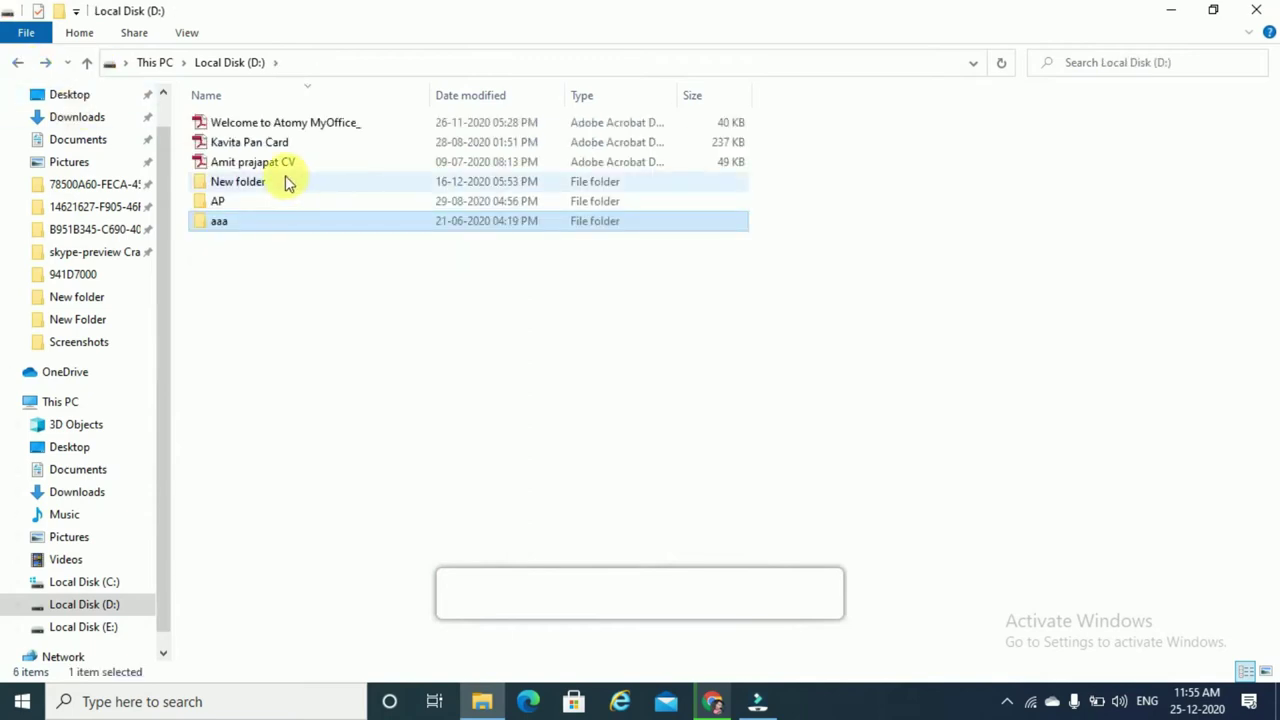
# Open New folder on Local Disk (D:) and the nested New folder that contains the Filmora archive.
pyautogui.doubleClick(286, 181)
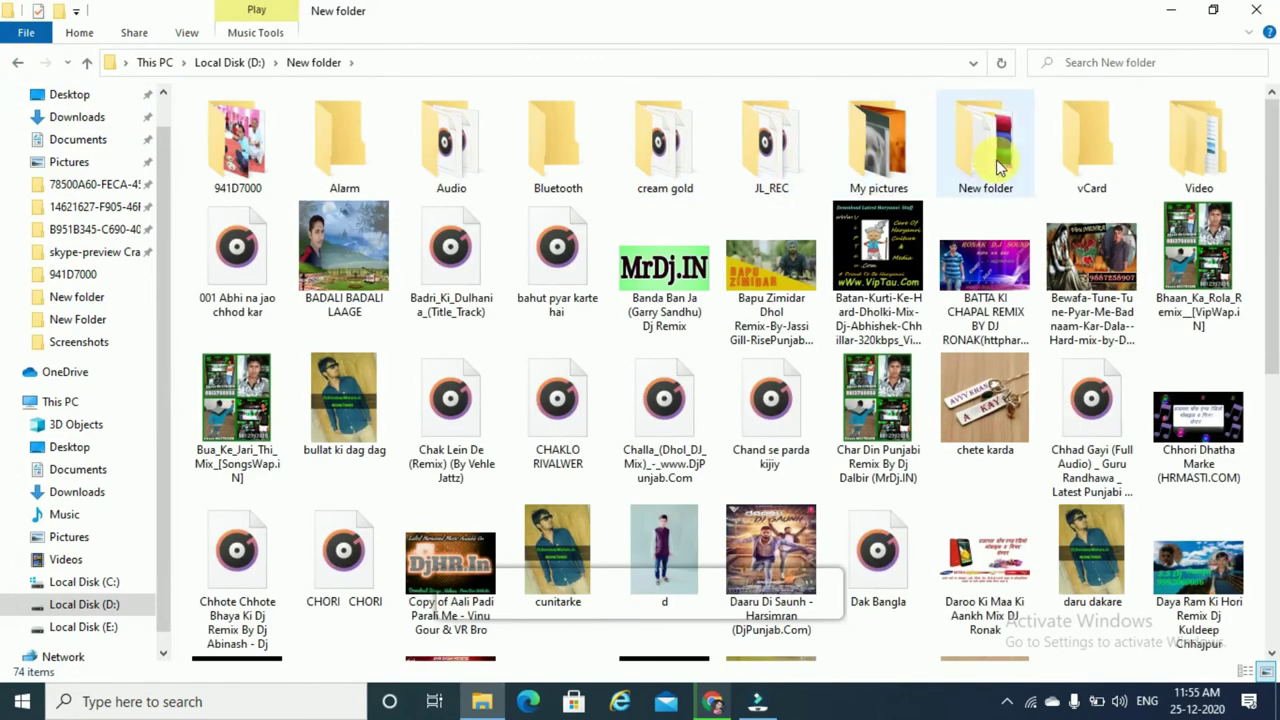
pyautogui.doubleClick(1000, 168)
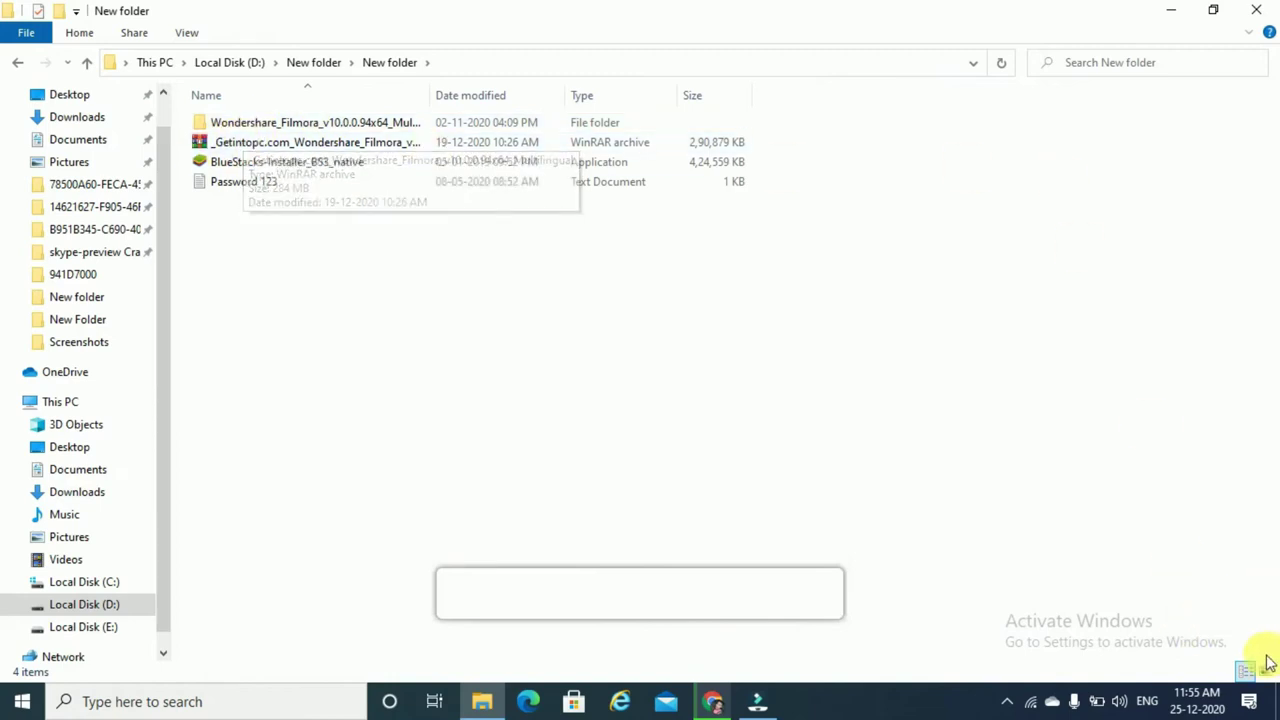
pyautogui.doubleClick(252, 143)
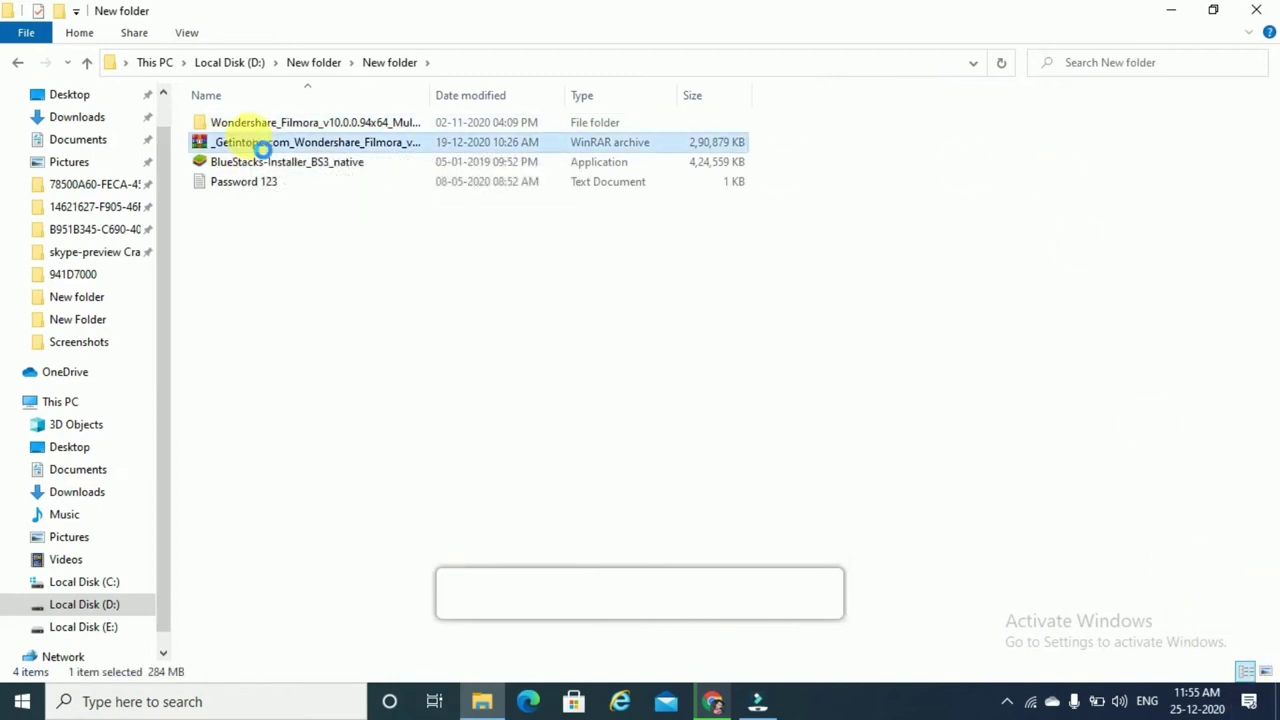
pyautogui.rightClick(249, 138)
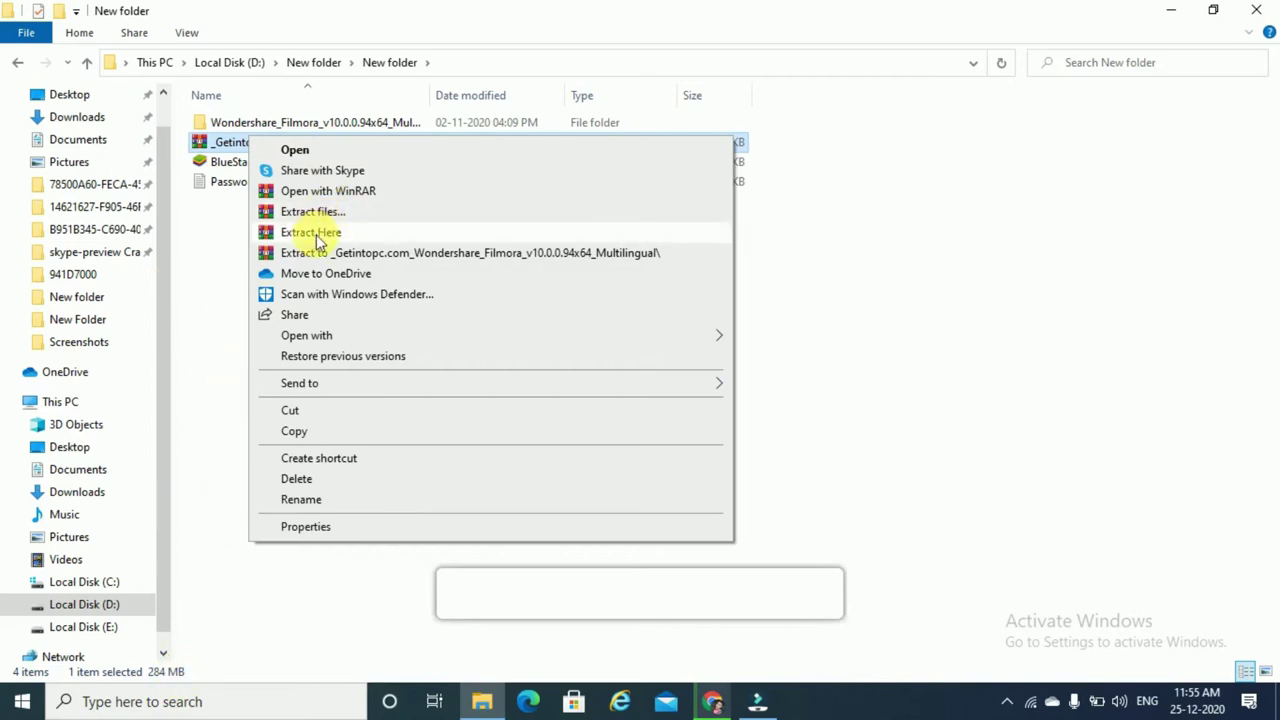
pyautogui.click(213, 263)
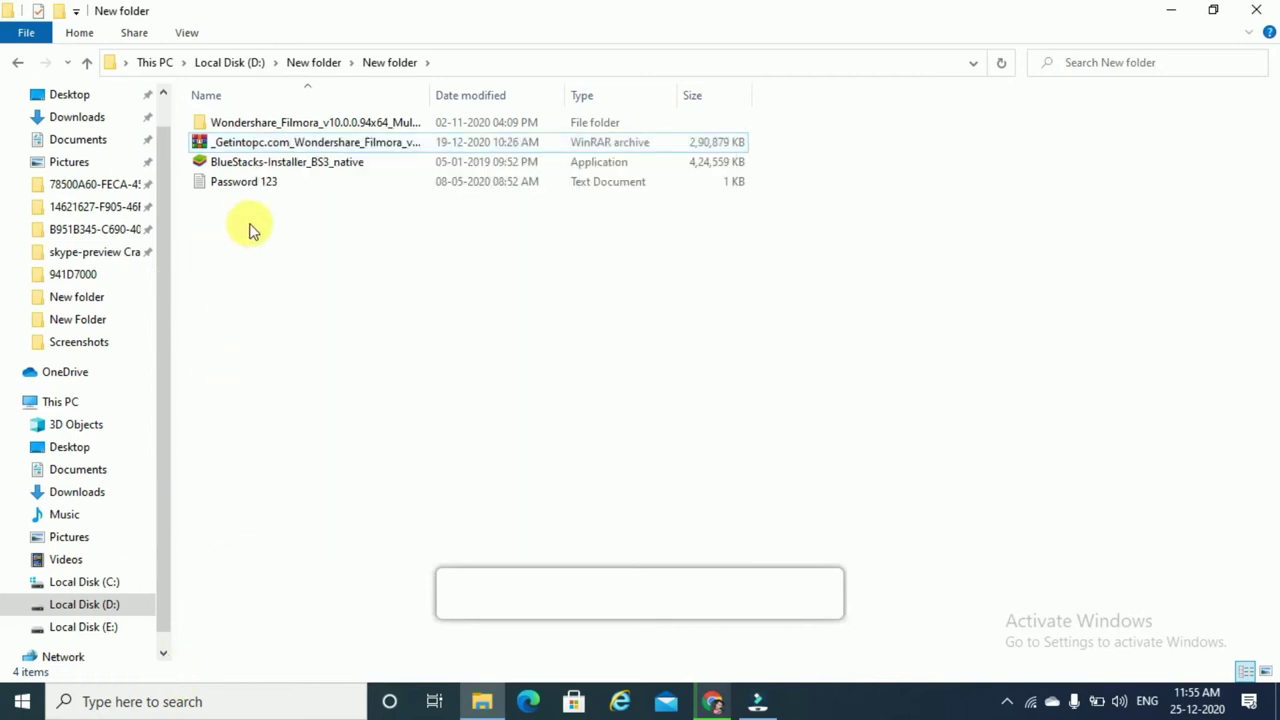
# Open the extracted Wondershare_Filmora_v10.0.0.94x64_Multilingual folder to show the filmora_64bit_full846 setup file.
pyautogui.click(260, 123)
pyautogui.doubleClick(260, 123)
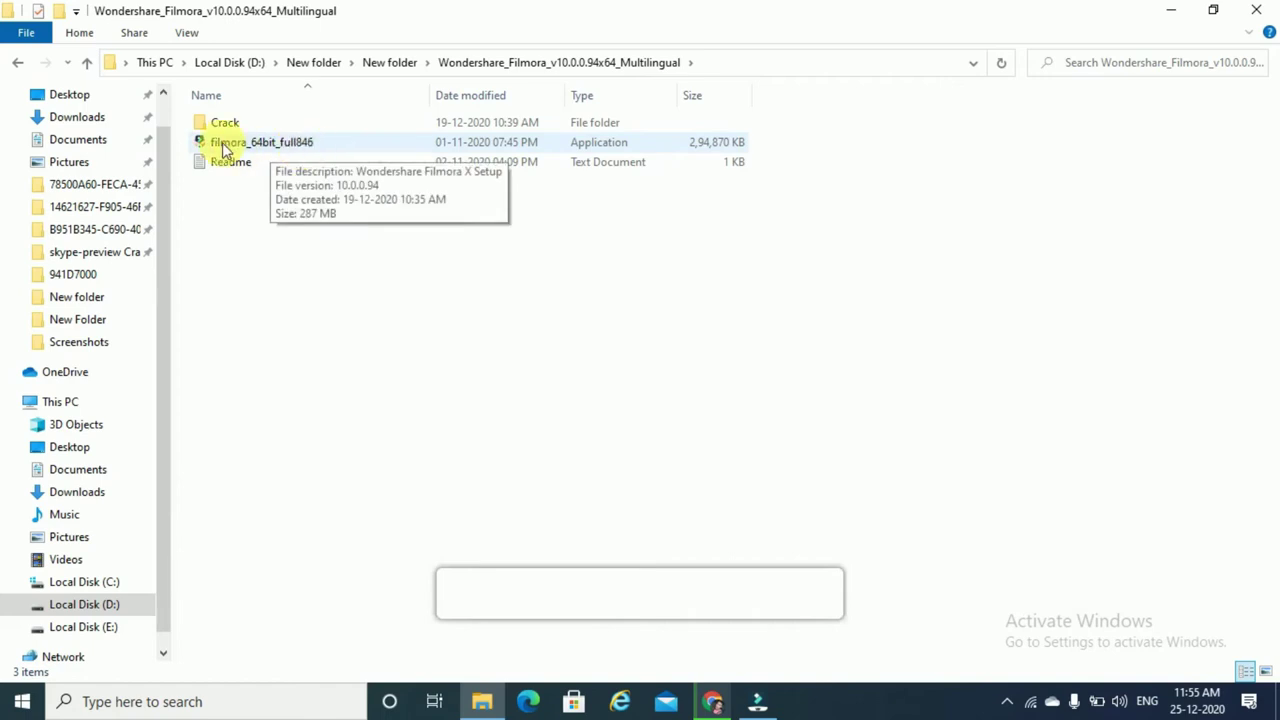
pyautogui.click(243, 314)
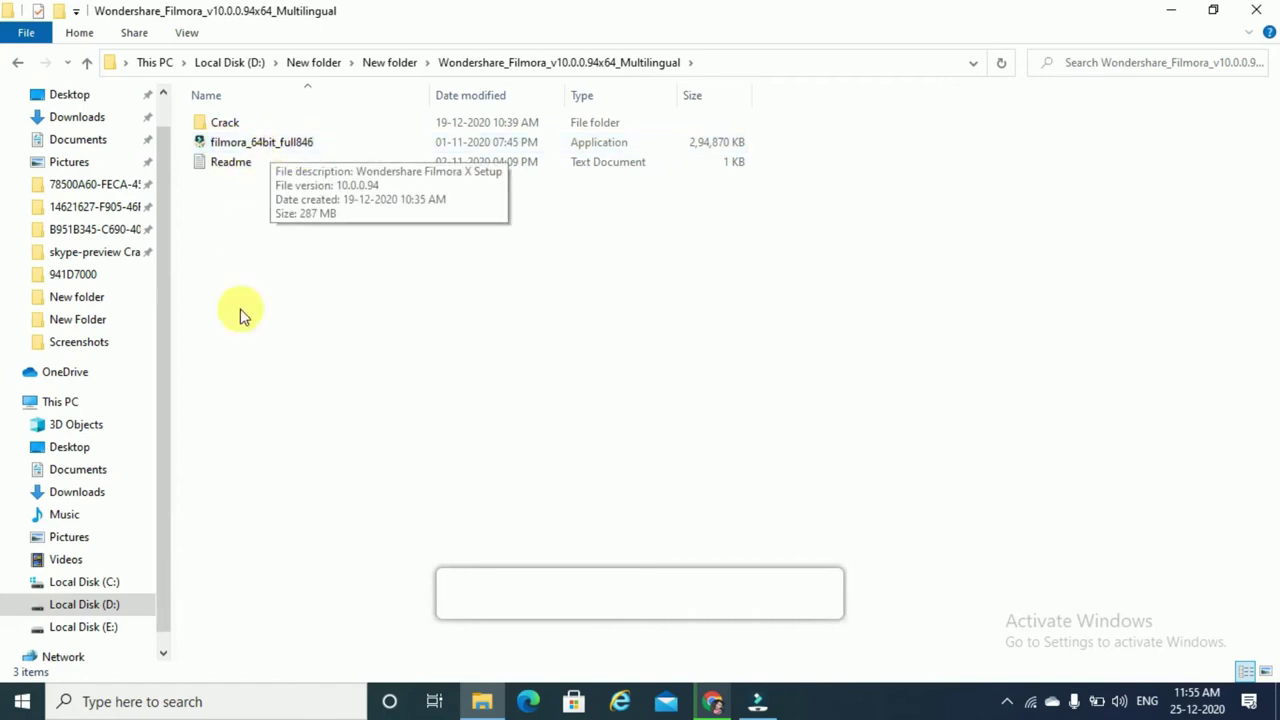
# Launch the filmora_64bit_full846 installer and use English as the setup language.
pyautogui.doubleClick(280, 142)
pyautogui.rightClick(285, 150)
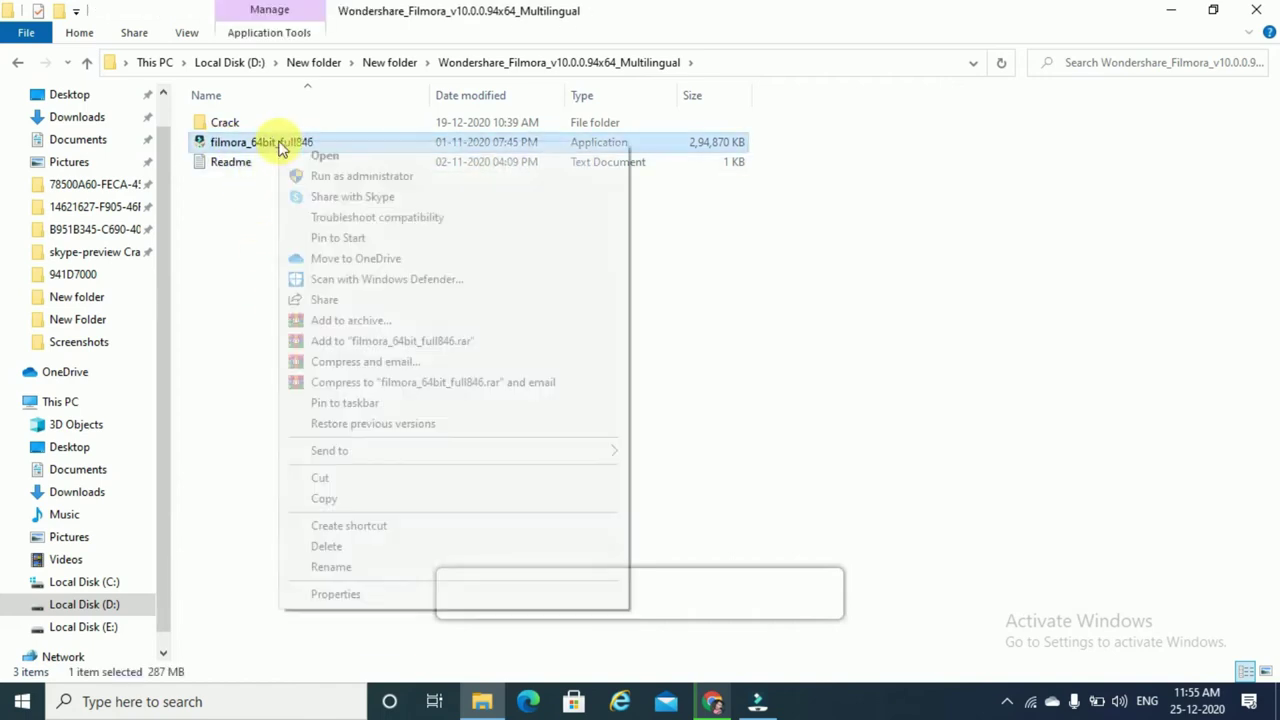
pyautogui.click(323, 160)
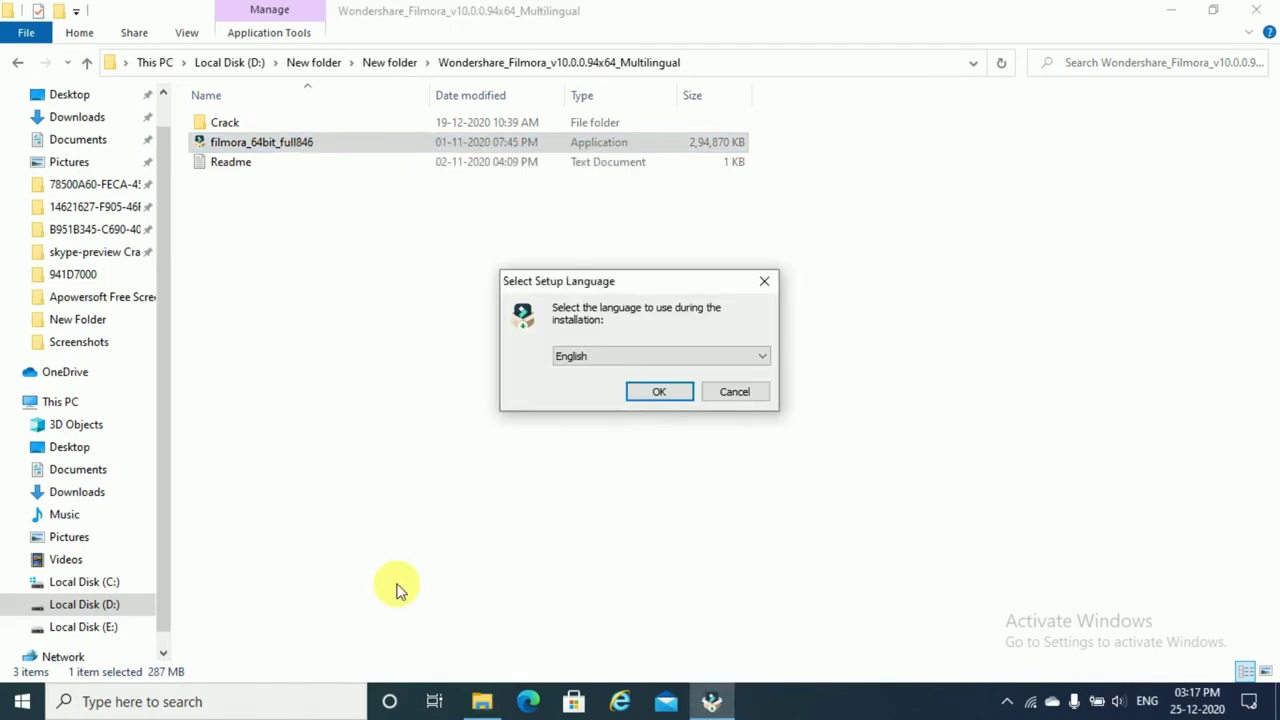
pyautogui.click(657, 392)
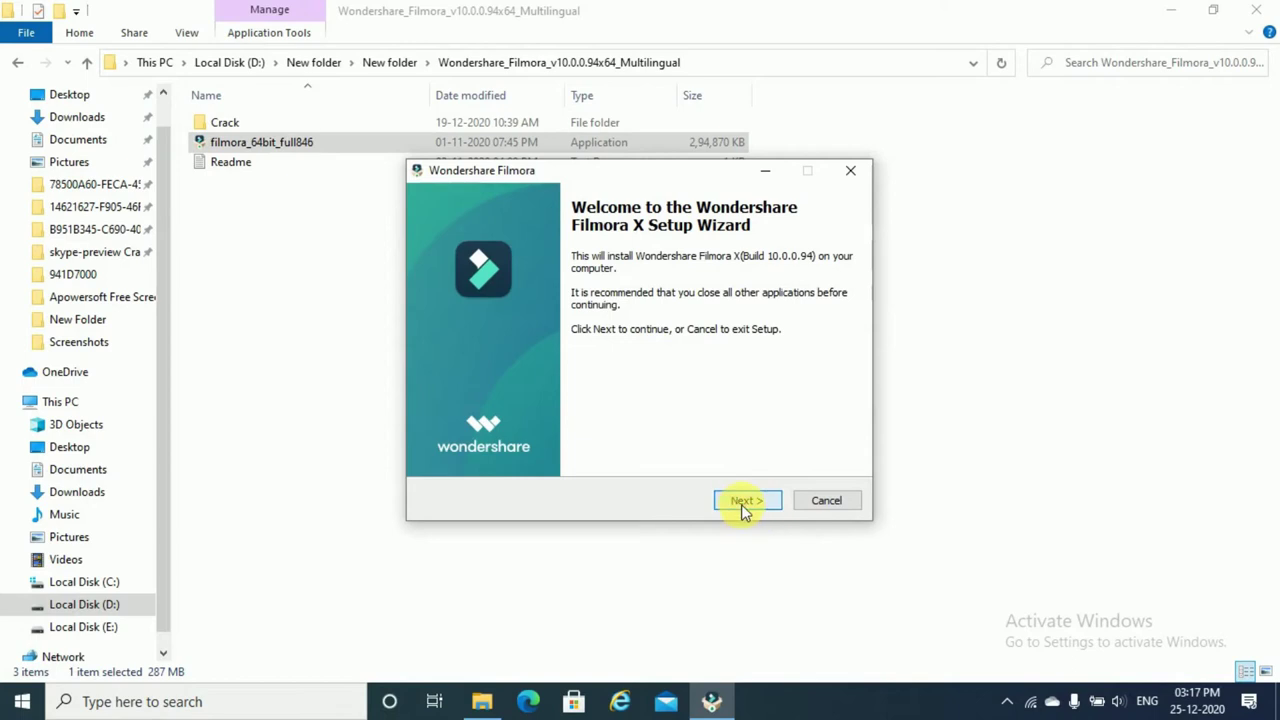
# Accept the license agreement in the Wondershare Filmora X setup wizard and proceed with the installation.
pyautogui.click(746, 503)
pyautogui.click(450, 467)
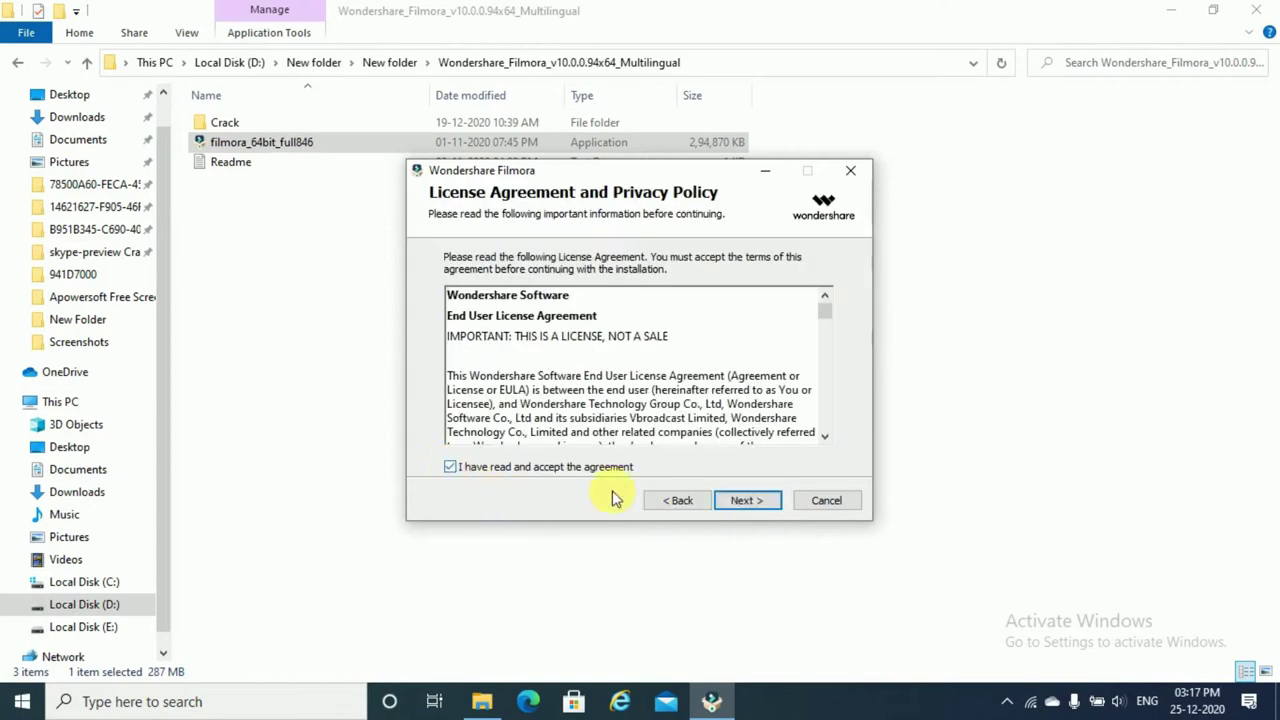
pyautogui.click(750, 502)
pyautogui.click(737, 502)
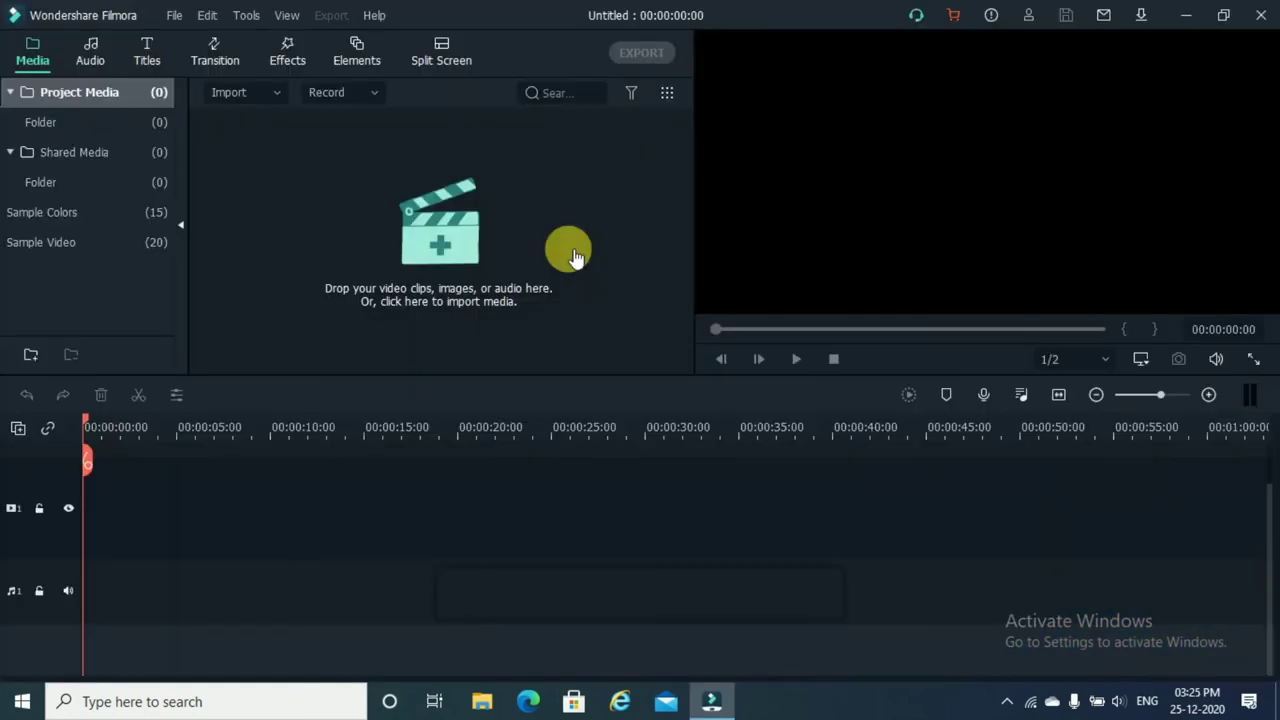
# Check the activation status of Wondershare Filmora X, dismiss the status dialog, and close the program.
pyautogui.click(372, 16)
pyautogui.click(448, 86)
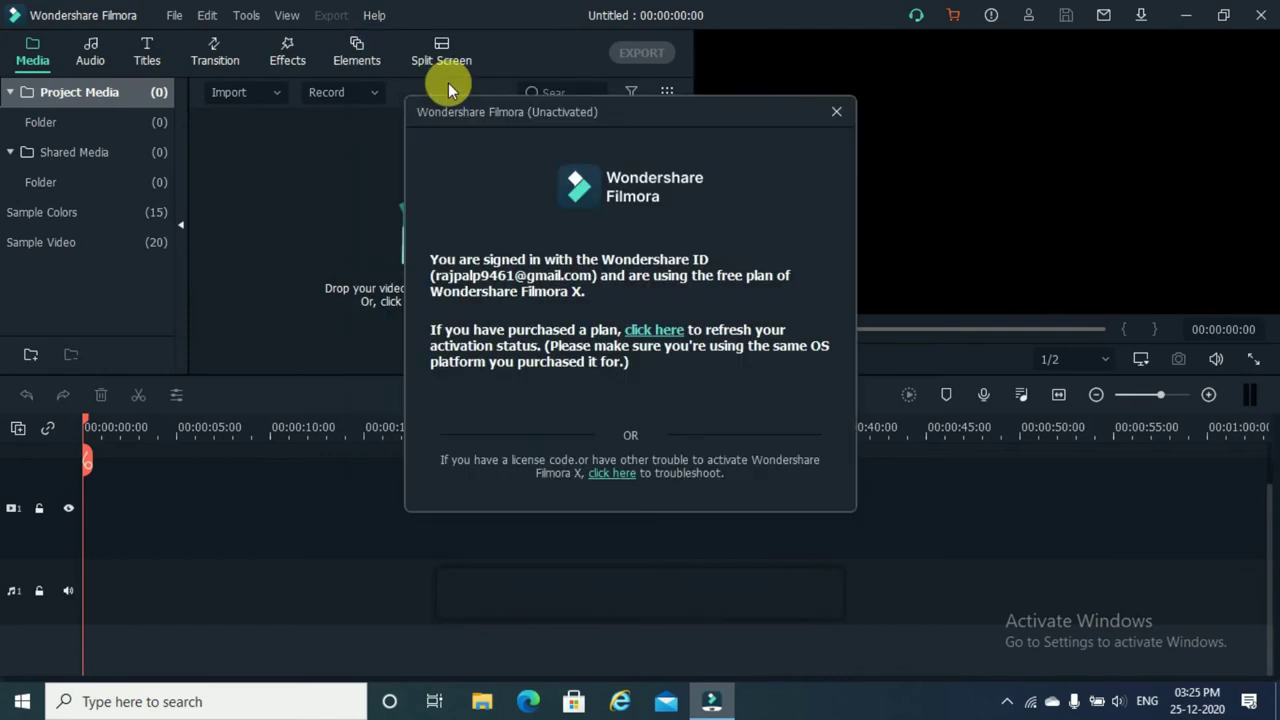
pyautogui.click(837, 113)
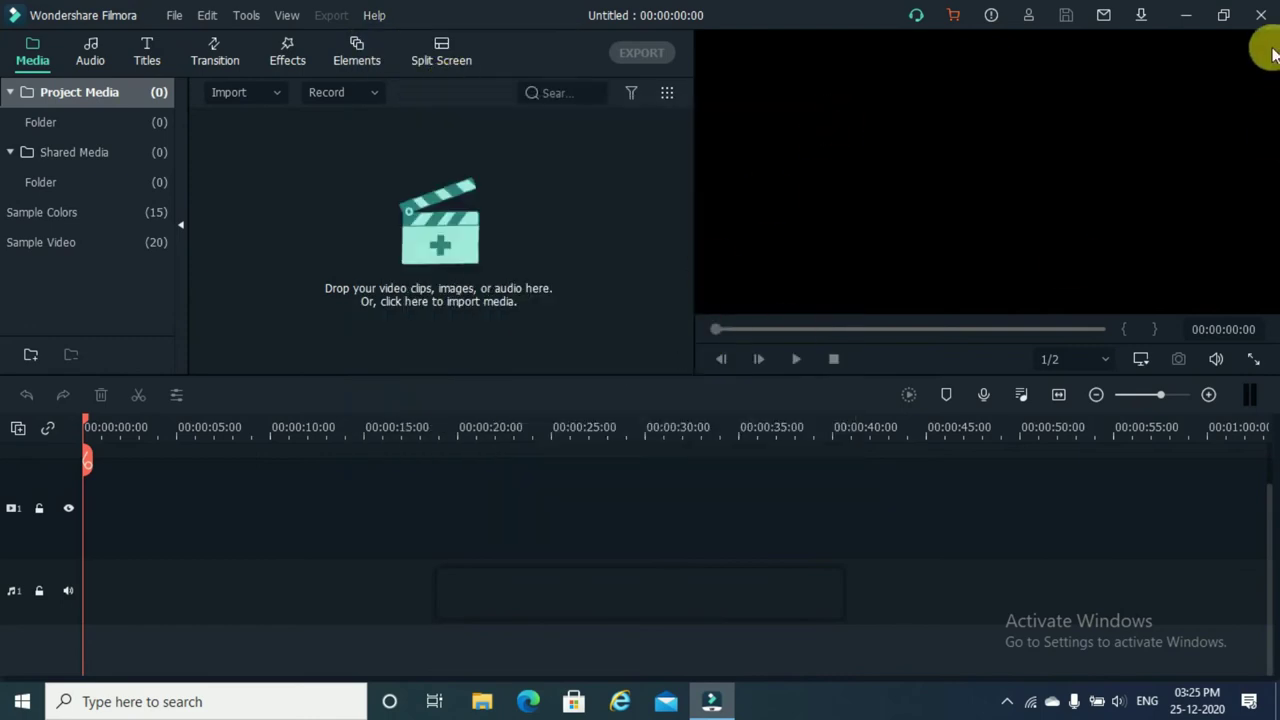
pyautogui.click(1259, 18)
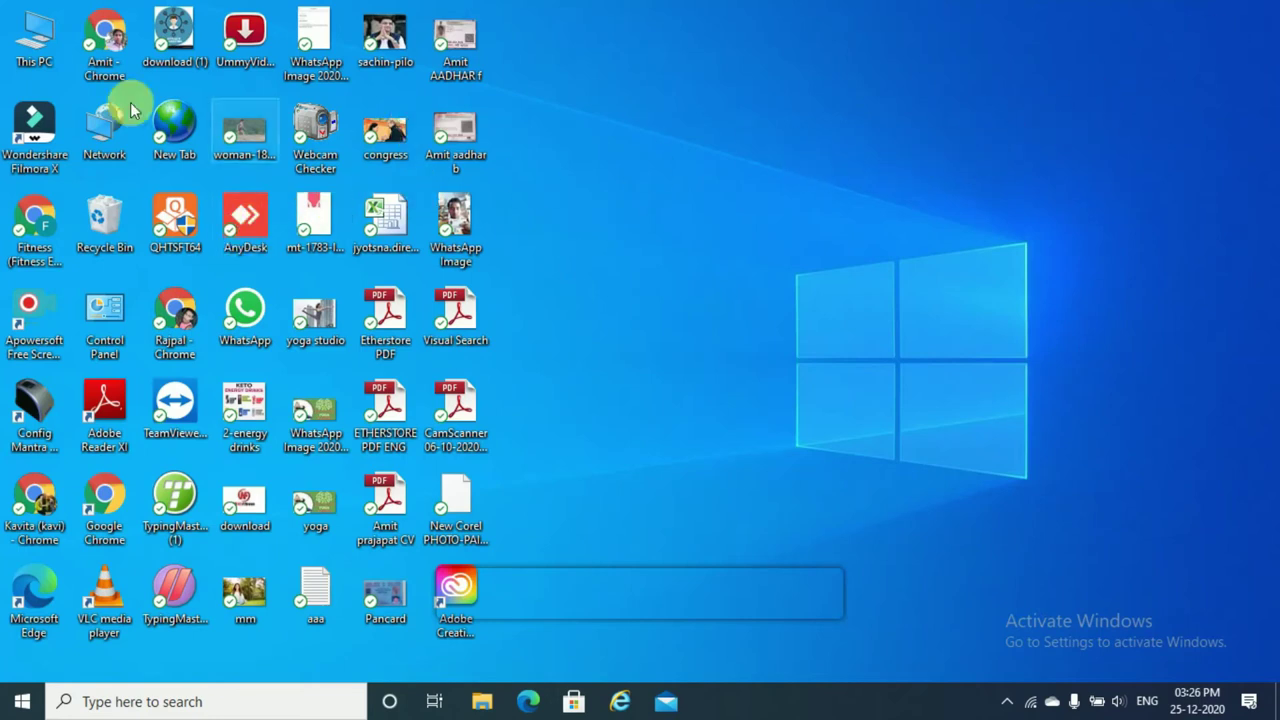
# Open the file location of the Wondershare Filmora X desktop shortcut and minimize the resulting Wondershare Filmora folder window.
pyautogui.doubleClick(14, 138)
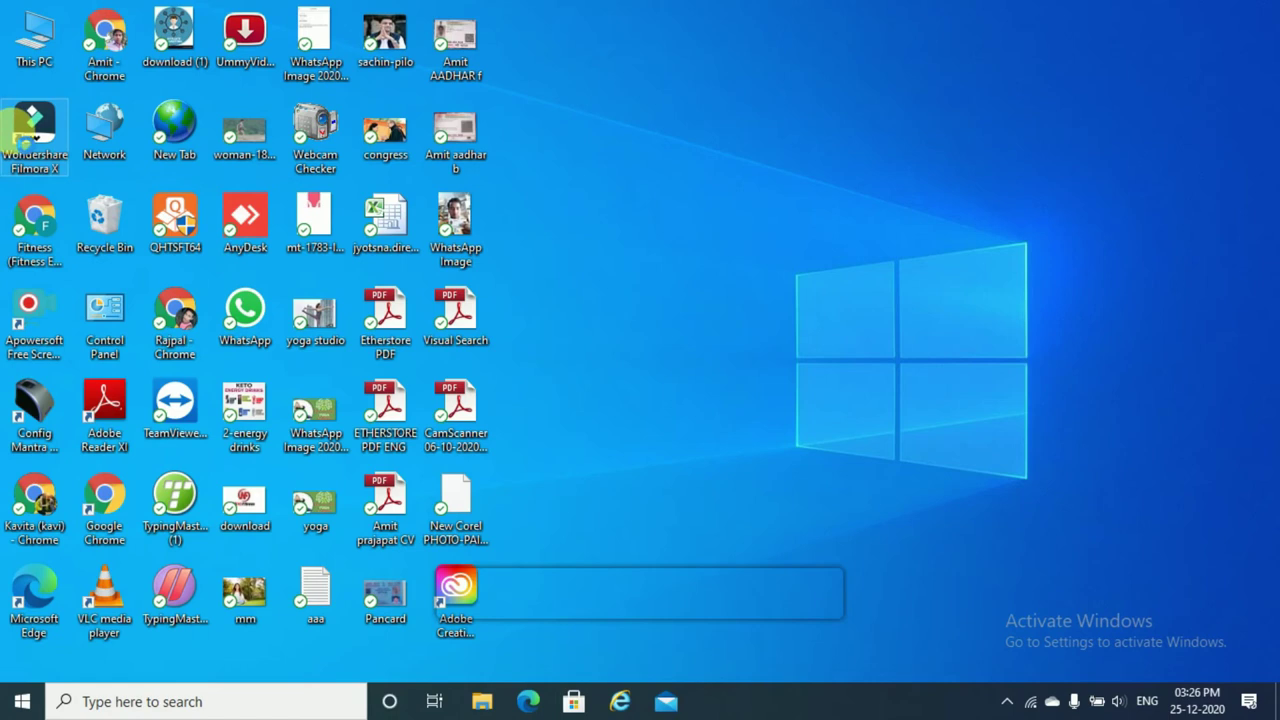
pyautogui.rightClick(16, 136)
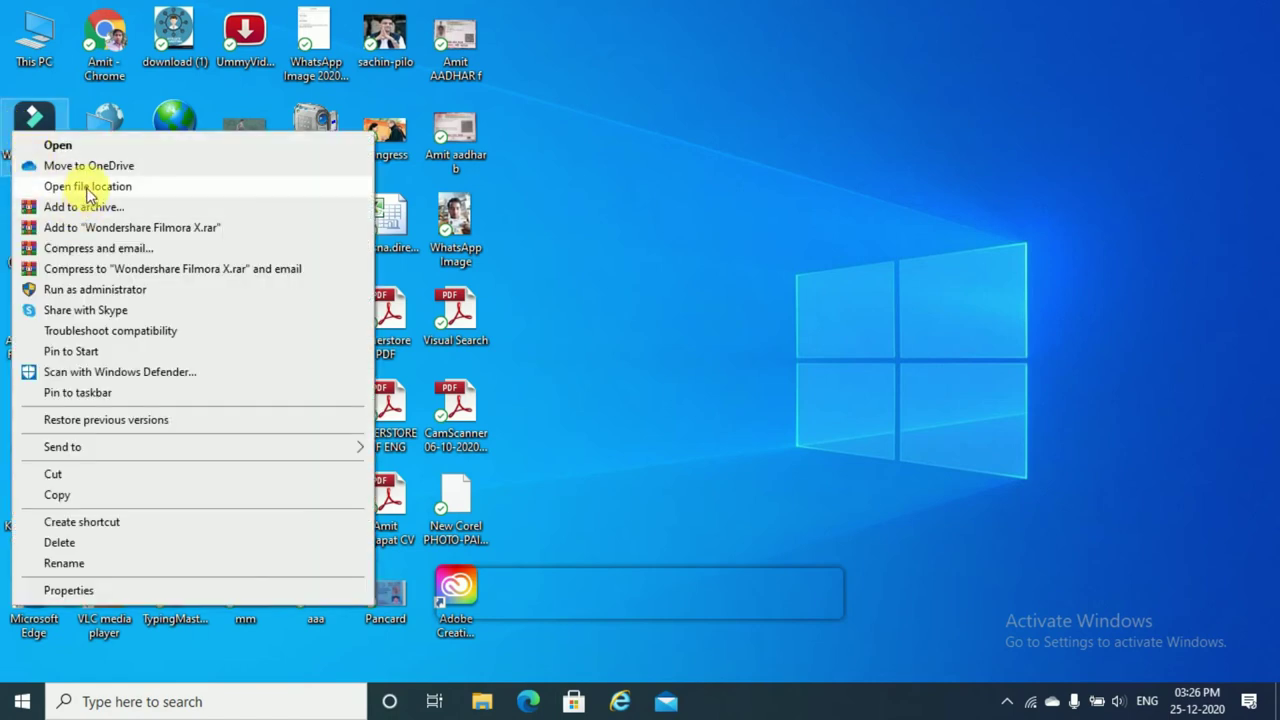
pyautogui.click(87, 187)
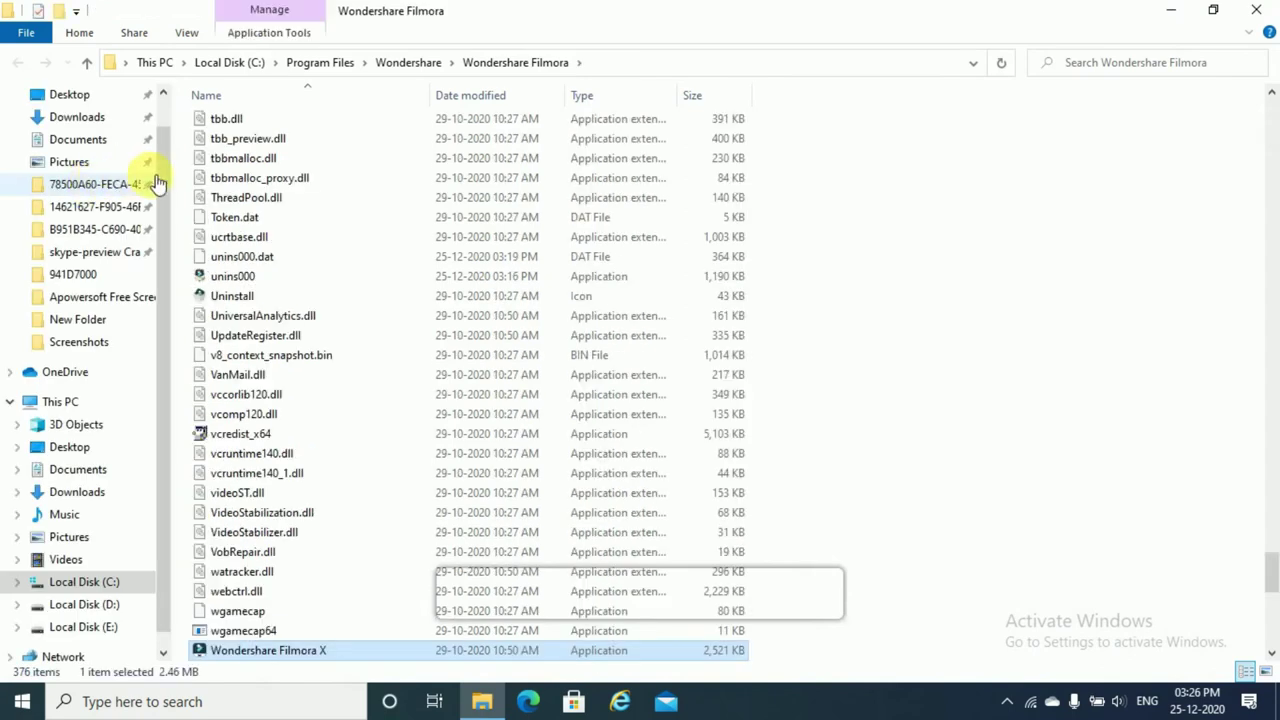
pyautogui.scroll(-2, 360, 195)
pyautogui.scroll(5, 365, 197)
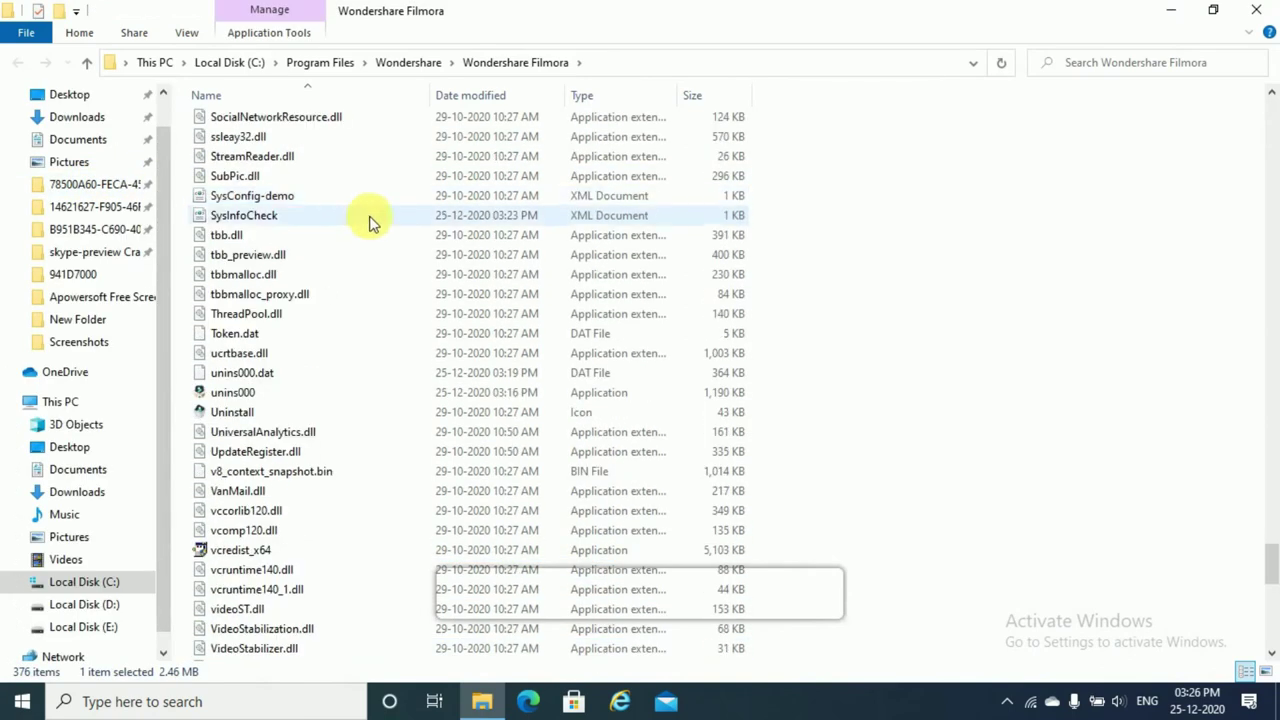
pyautogui.click(1173, 12)
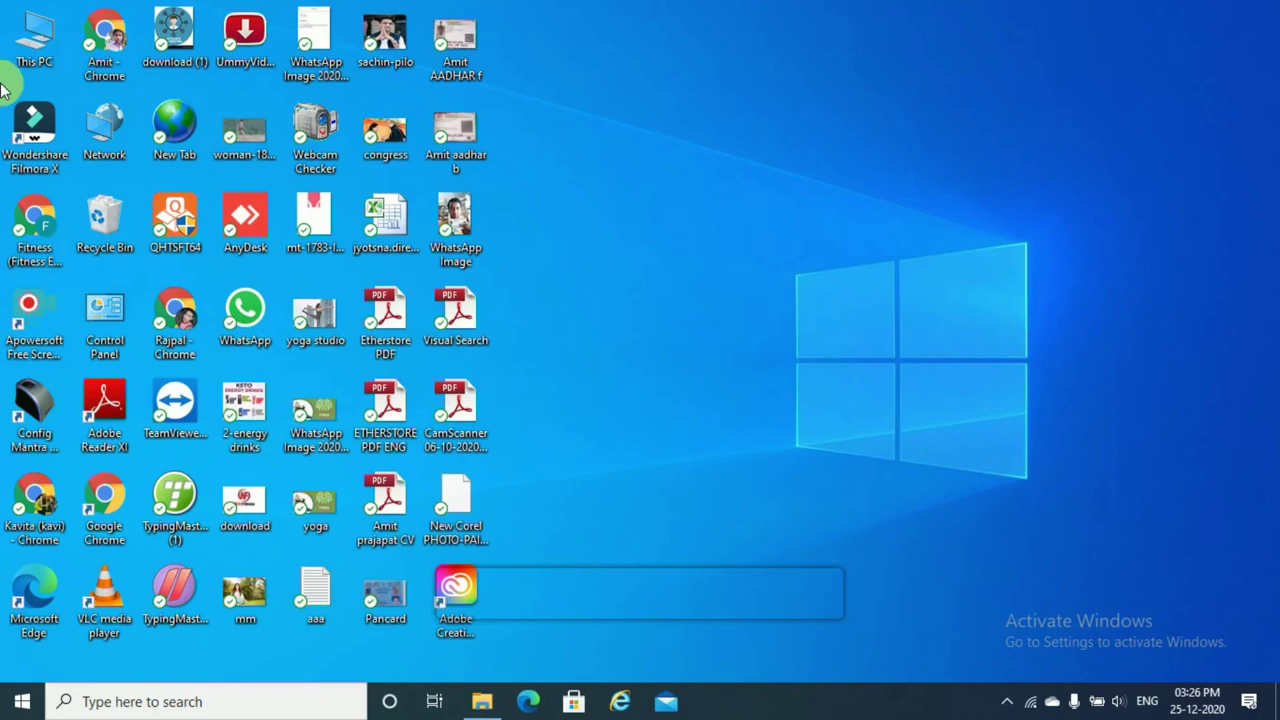
# Open the Crack folder inside Wondershare_Filmora_v10.0.0.94x64_Multilingual, in the nested New folder on Local Disk (D:).
pyautogui.doubleClick(48, 44)
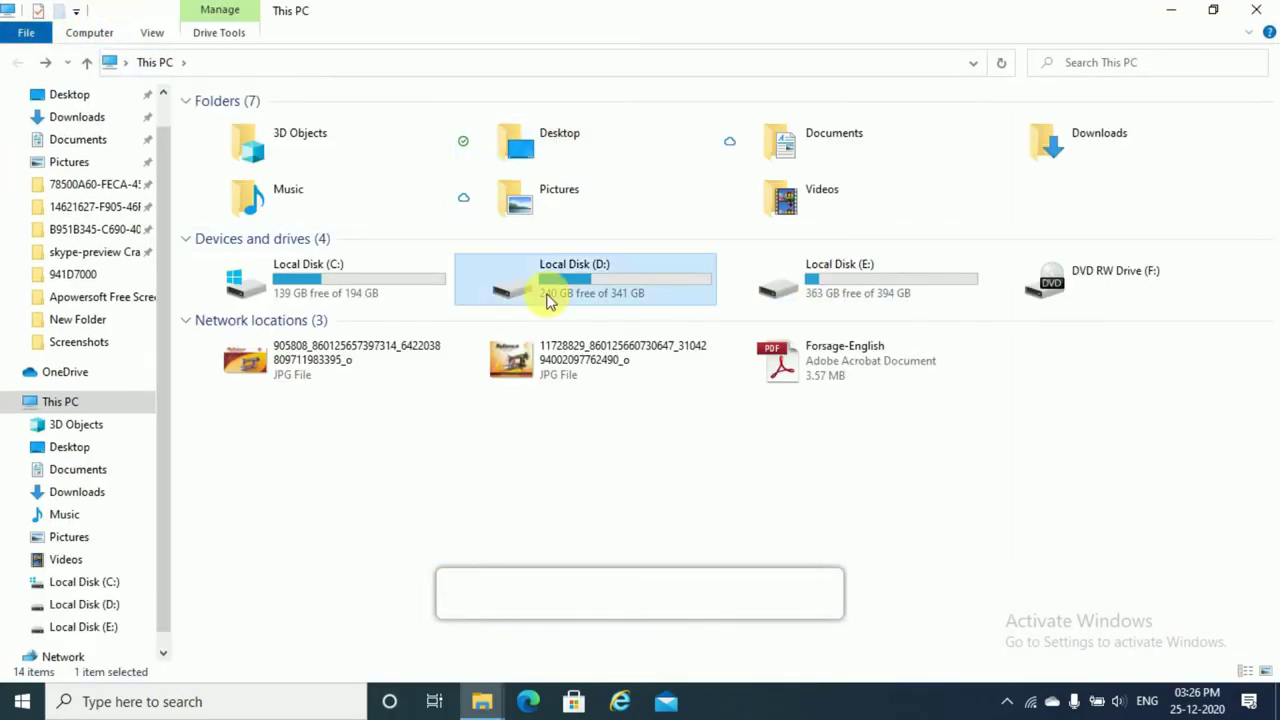
pyautogui.doubleClick(551, 294)
pyautogui.doubleClick(241, 186)
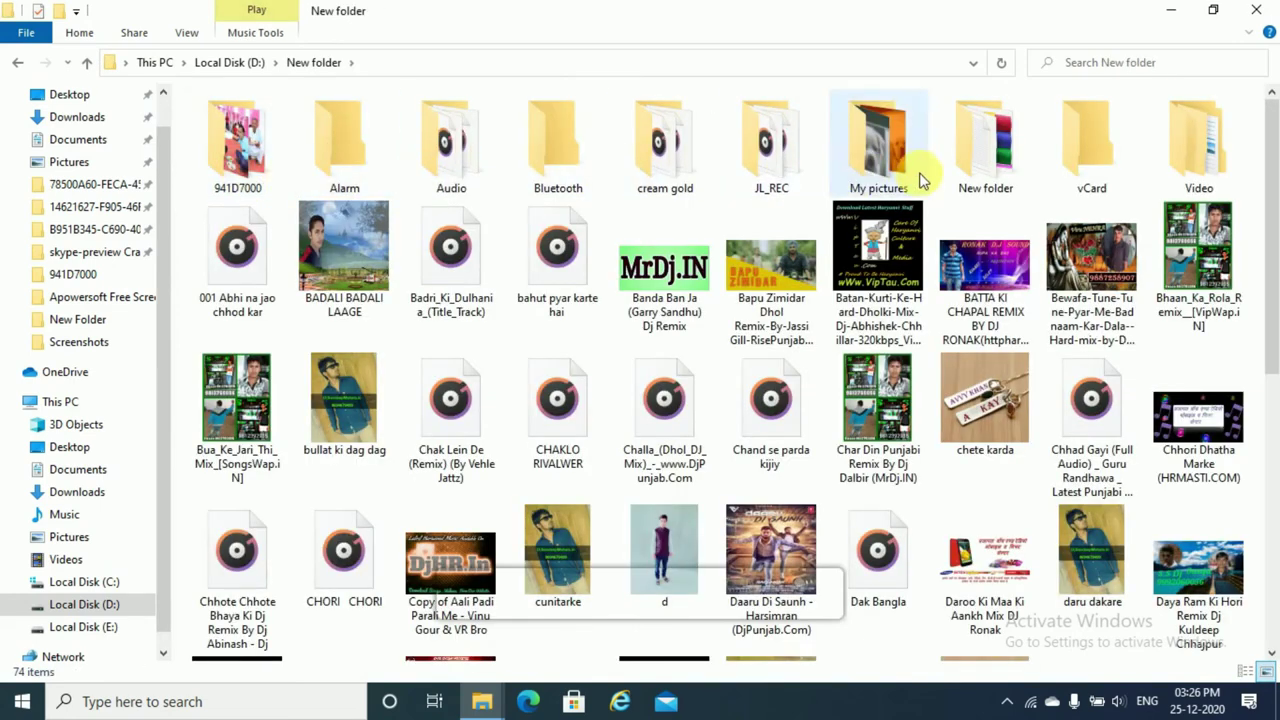
pyautogui.moveTo(980, 183)
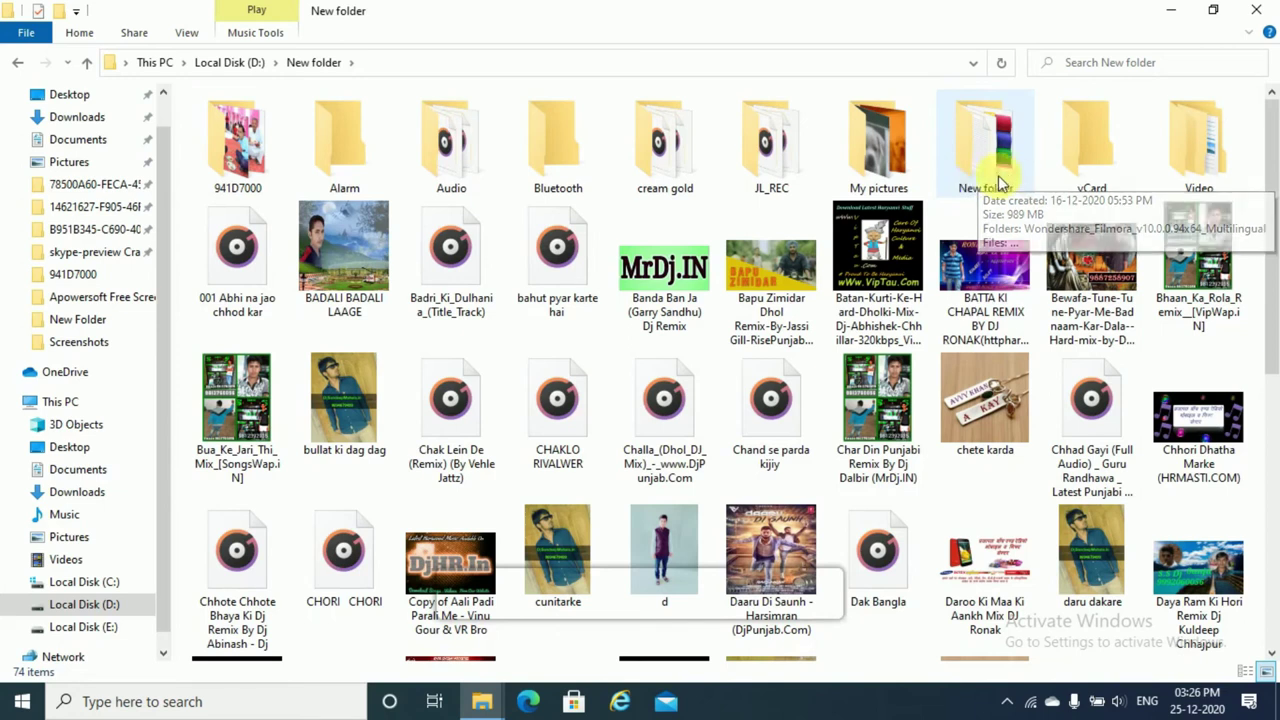
pyautogui.doubleClick(980, 183)
pyautogui.click(235, 124)
pyautogui.doubleClick(235, 124)
pyautogui.click(238, 123)
pyautogui.doubleClick(238, 123)
# Copy LRePacks.dll, Wondershare Filmora X and WsAP-Filmora.dll from the Crack folder and minimize its window.
pyautogui.moveTo(194, 120); pyautogui.dragTo(331, 194)
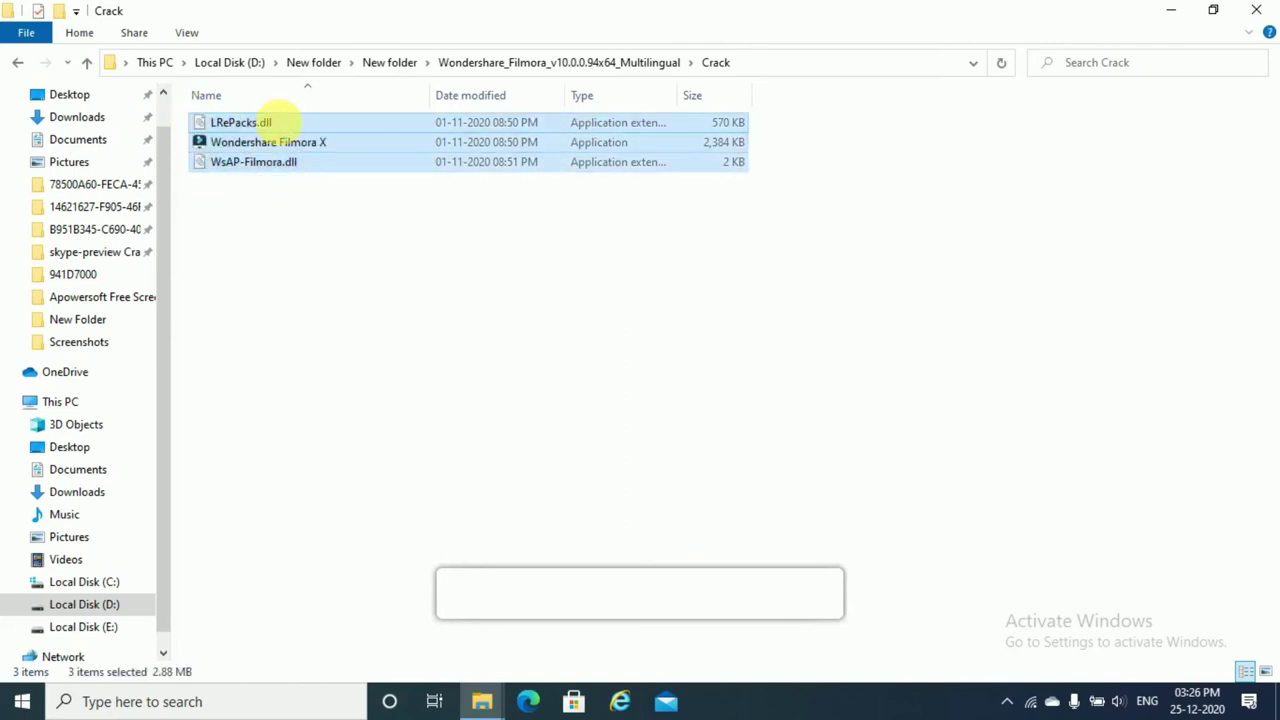
pyautogui.rightClick(281, 128)
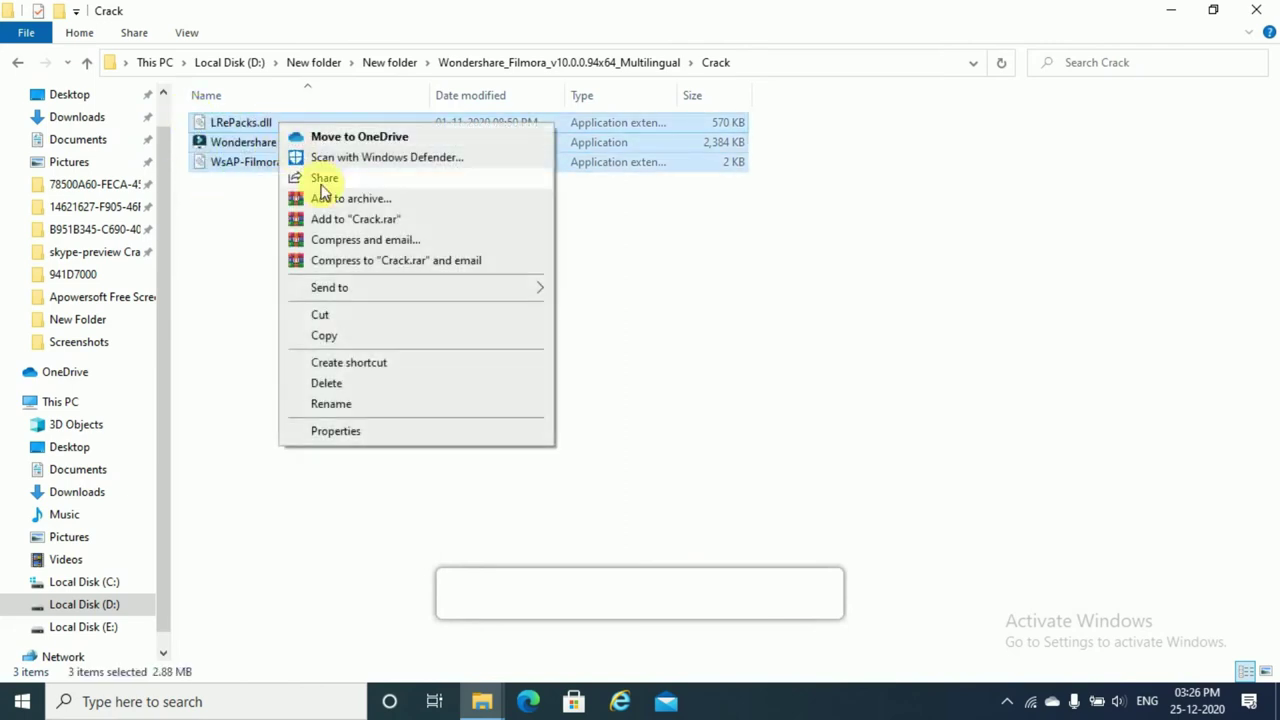
pyautogui.click(332, 336)
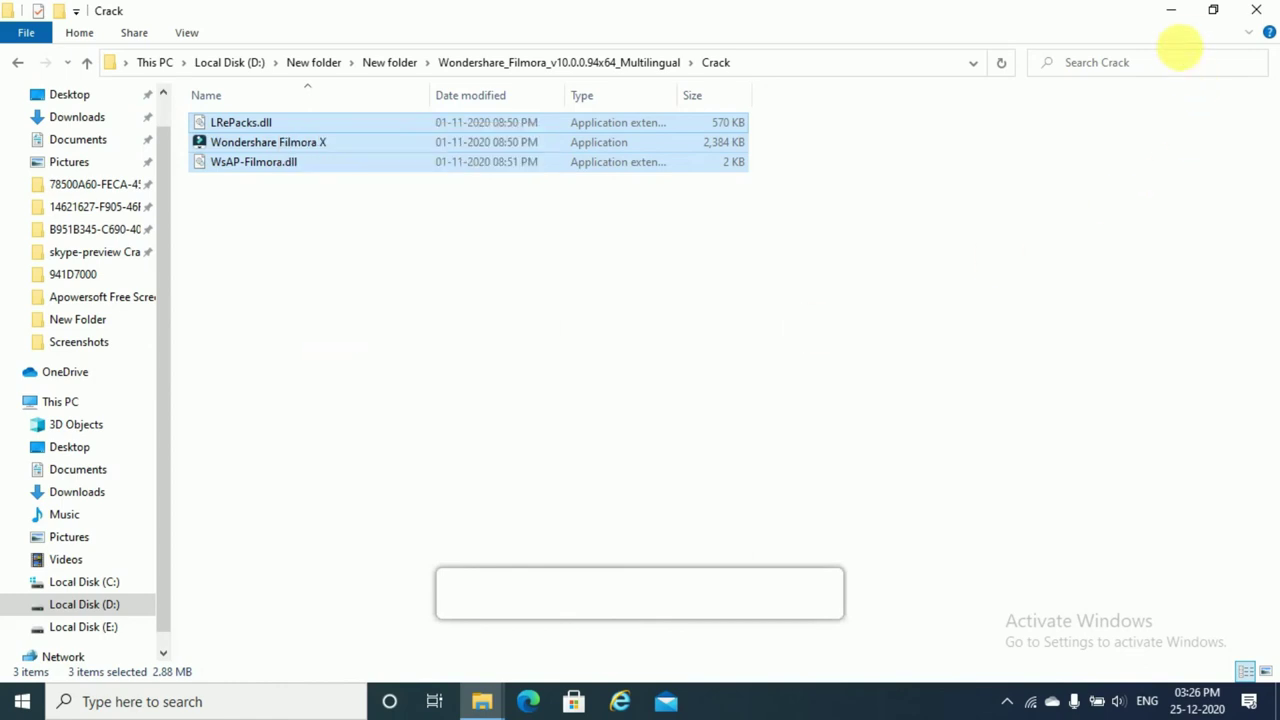
pyautogui.click(1170, 12)
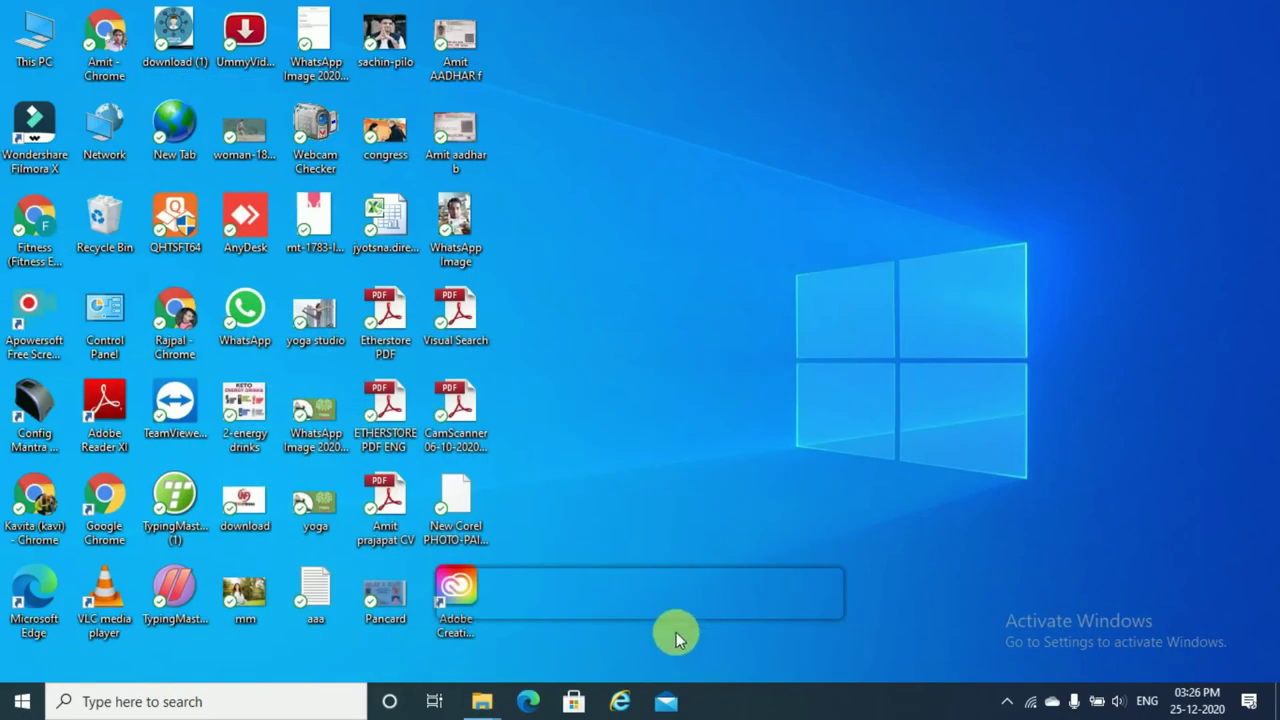
# Paste the copied files into the Wondershare Filmora program folder, replacing the files with the same names, and minimize the window.
pyautogui.moveTo(471, 704)
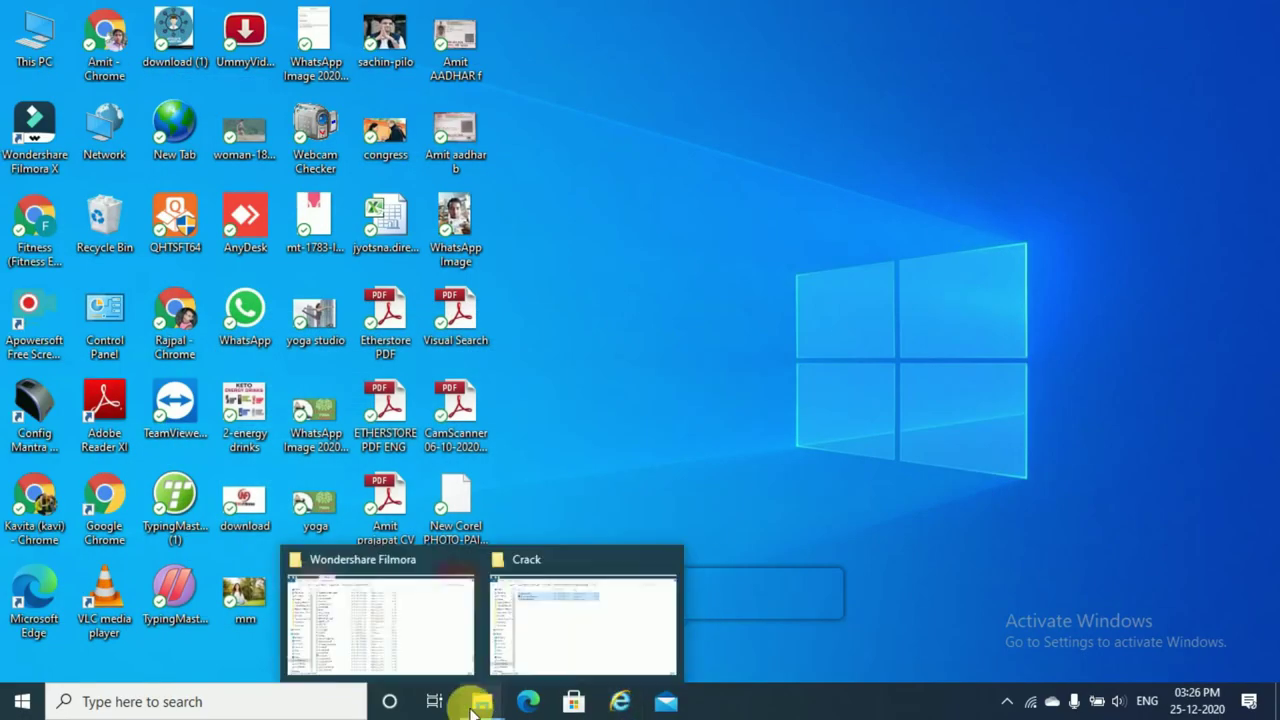
pyautogui.click(357, 604)
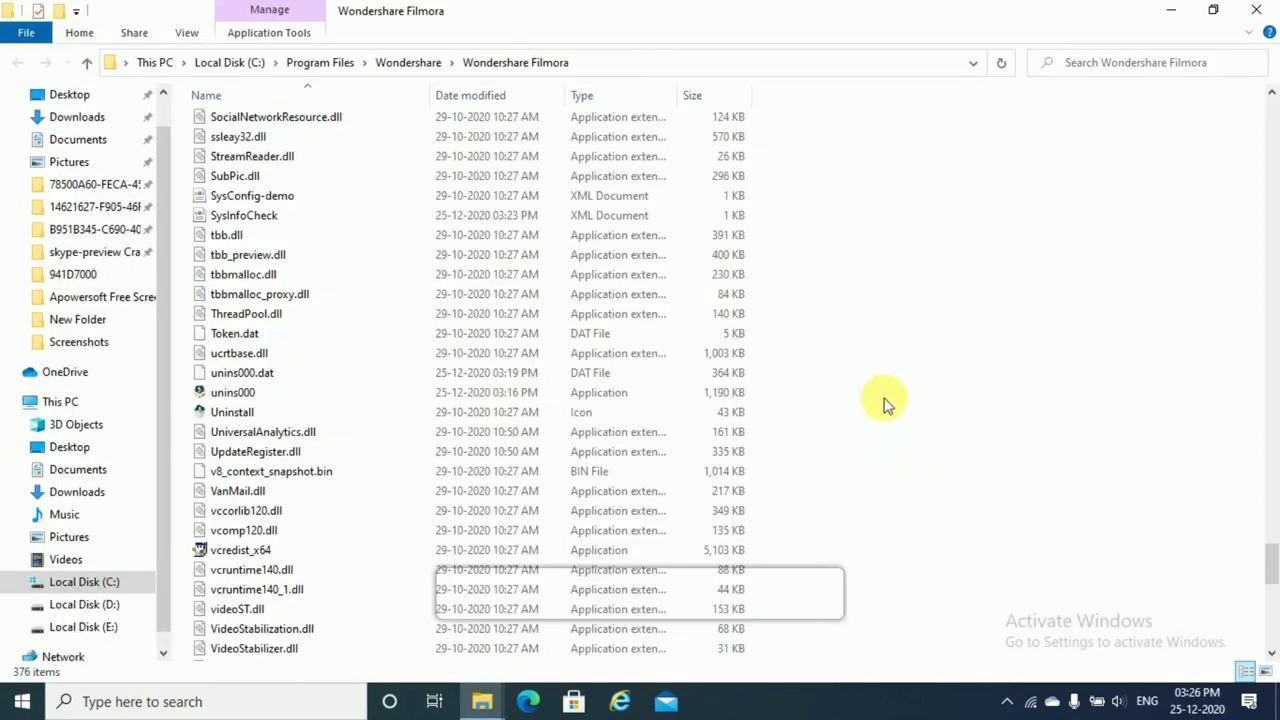
pyautogui.rightClick(885, 400)
pyautogui.click(928, 527)
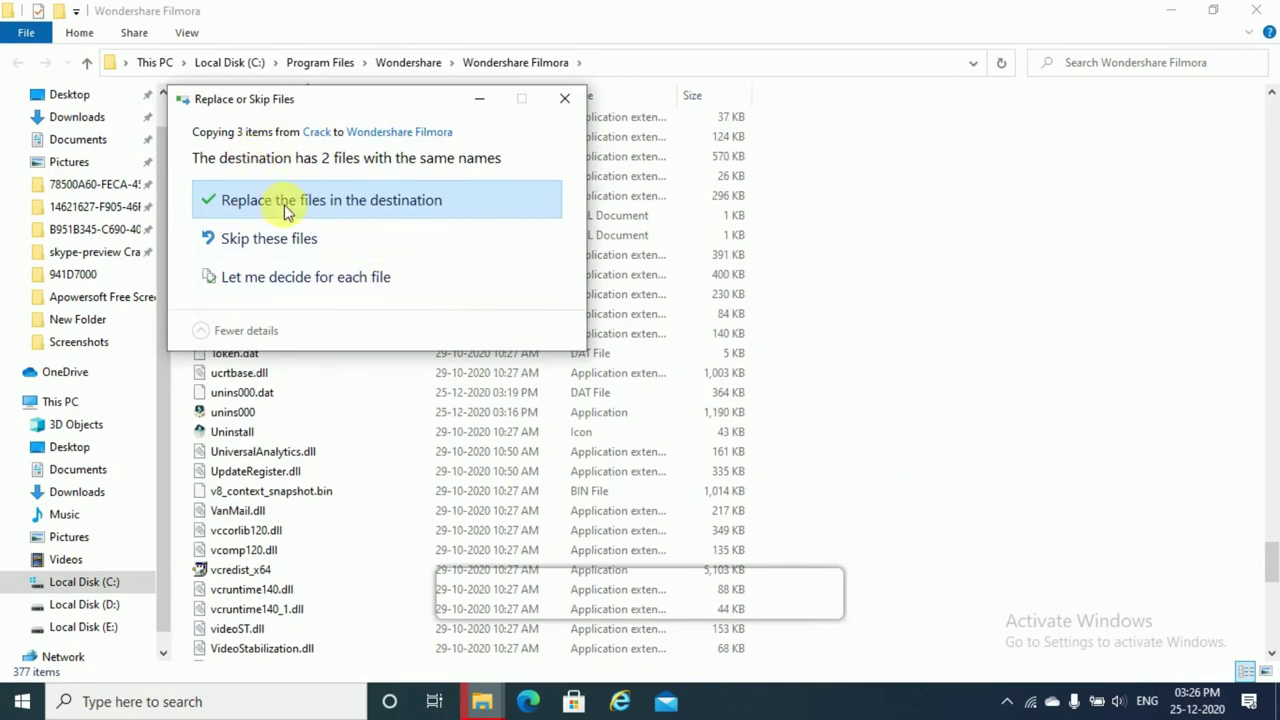
pyautogui.click(284, 204)
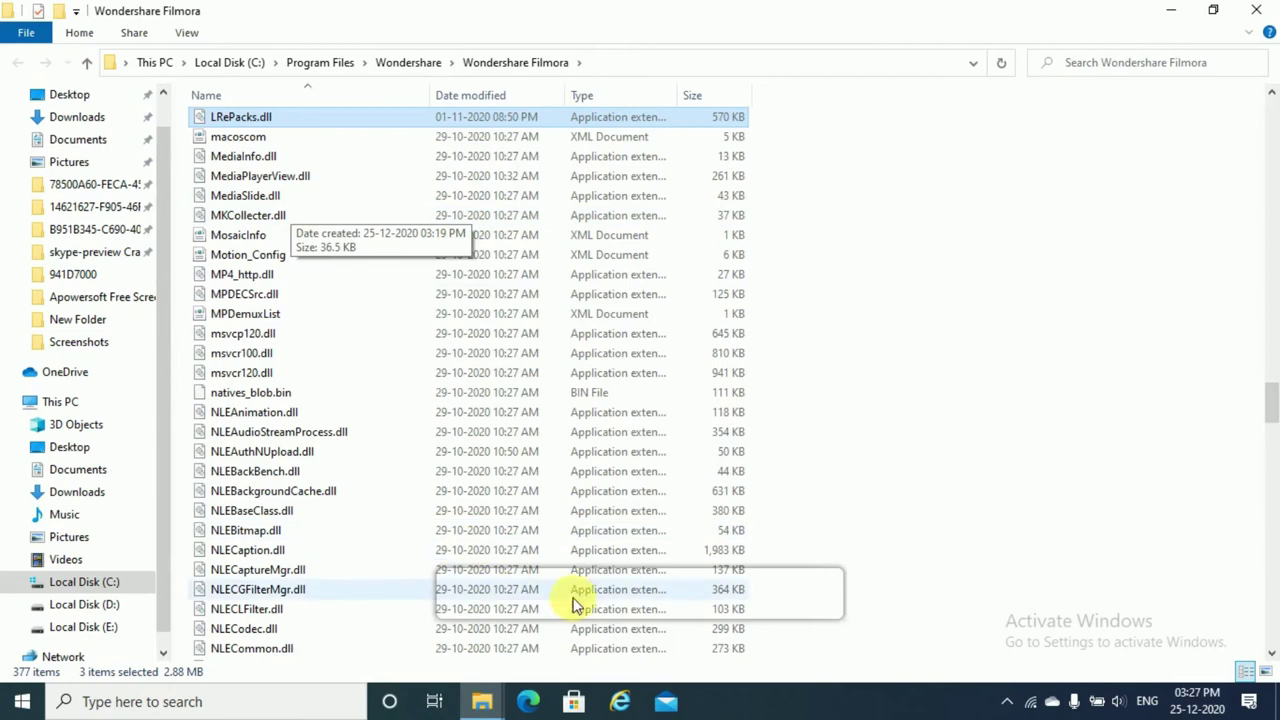
pyautogui.moveTo(482, 702)
pyautogui.moveTo(512, 640)
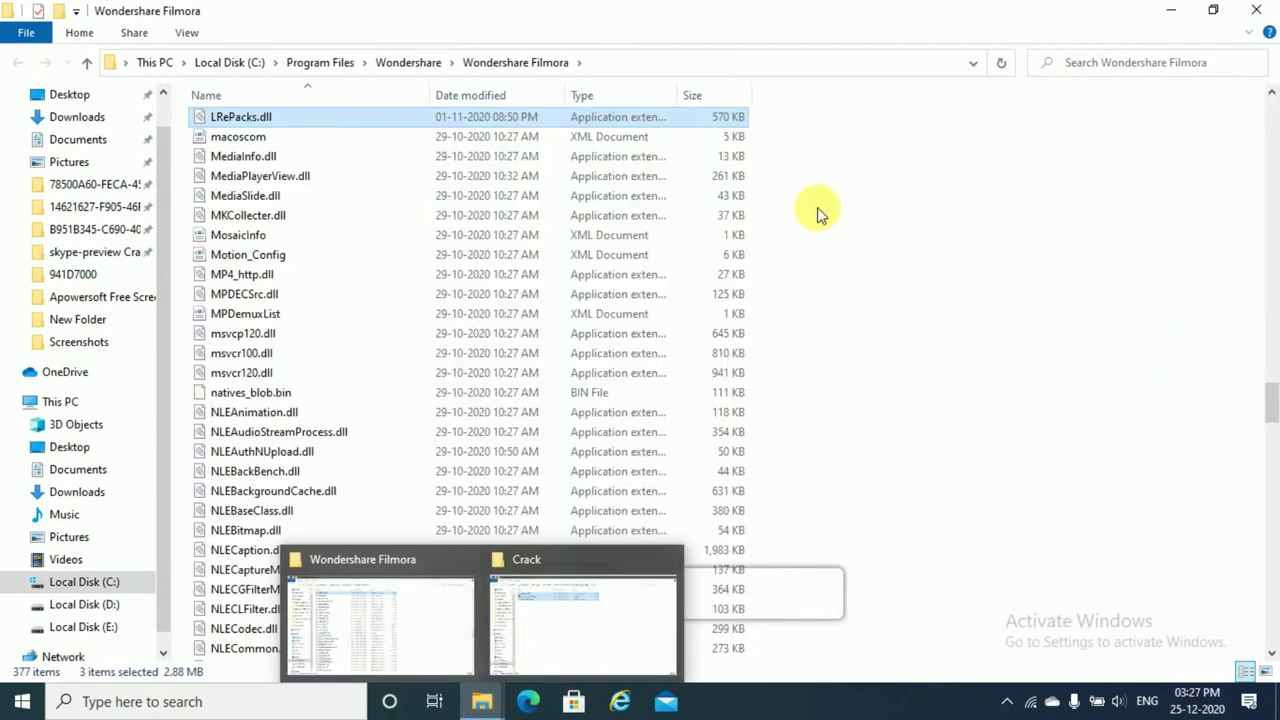
pyautogui.click(1176, 10)
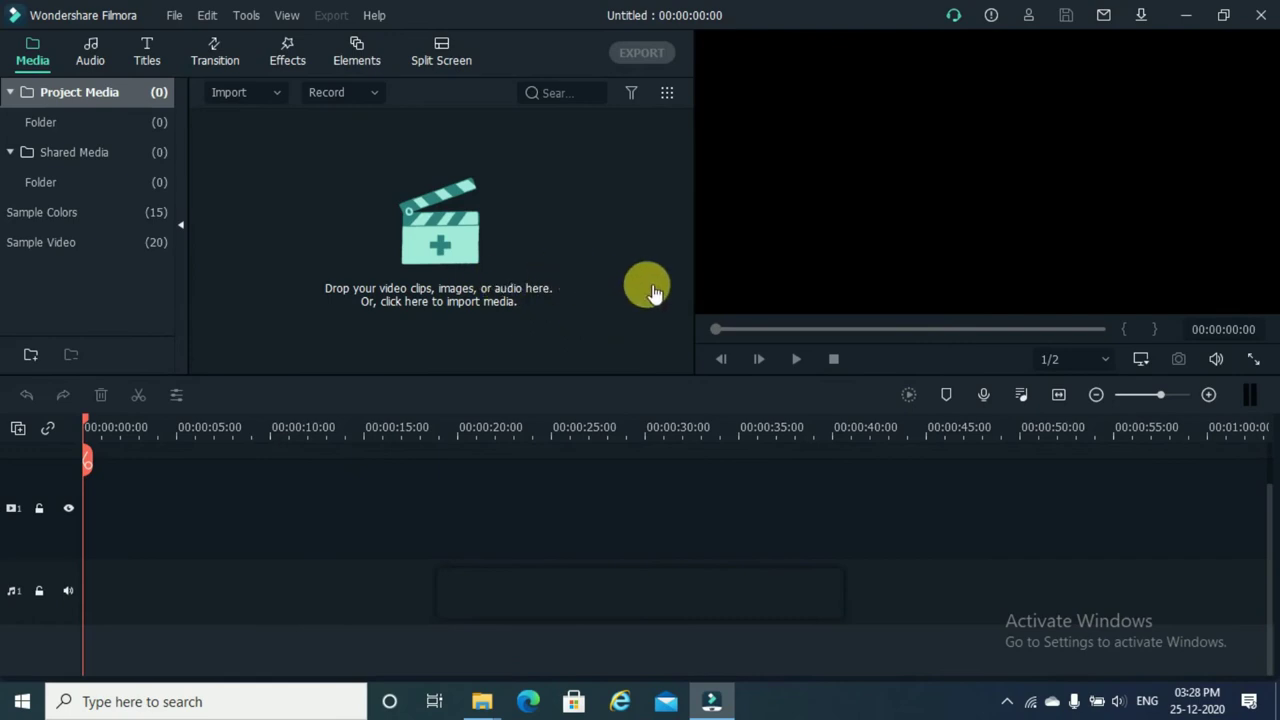
# Check the Wondershare Filmora X activation status again and close the status dialog.
pyautogui.click(375, 17)
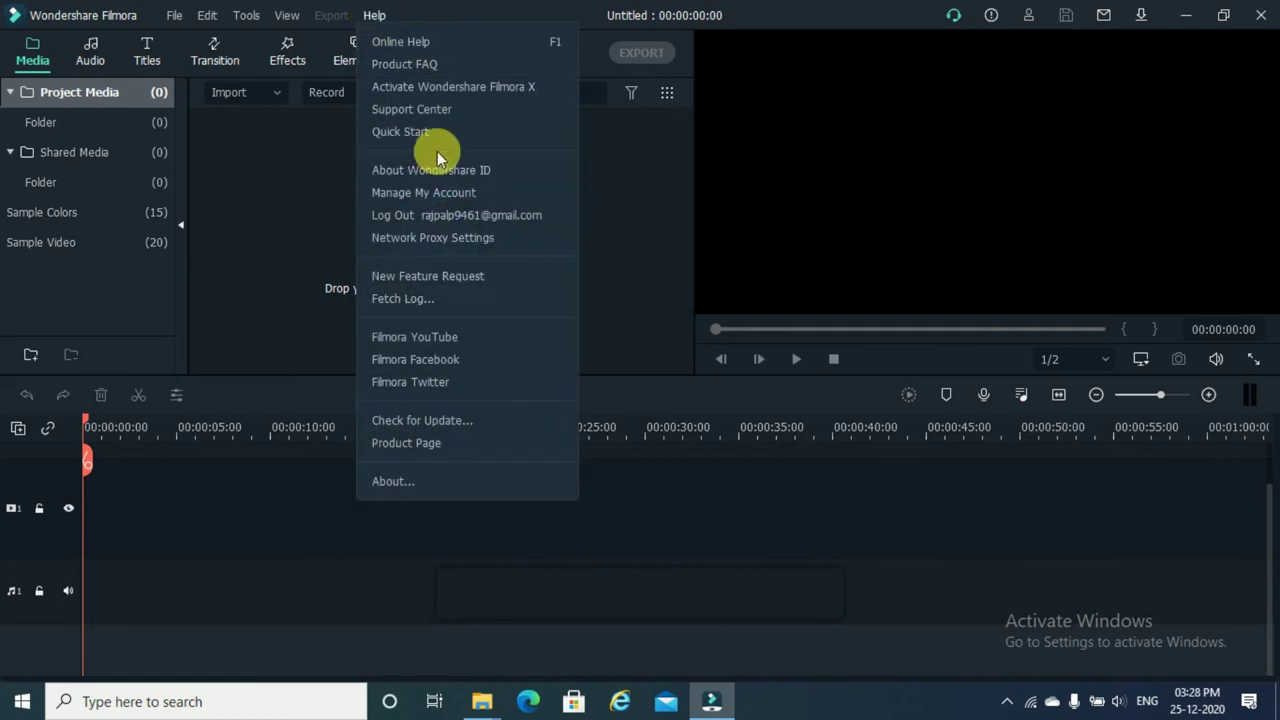
pyautogui.click(474, 92)
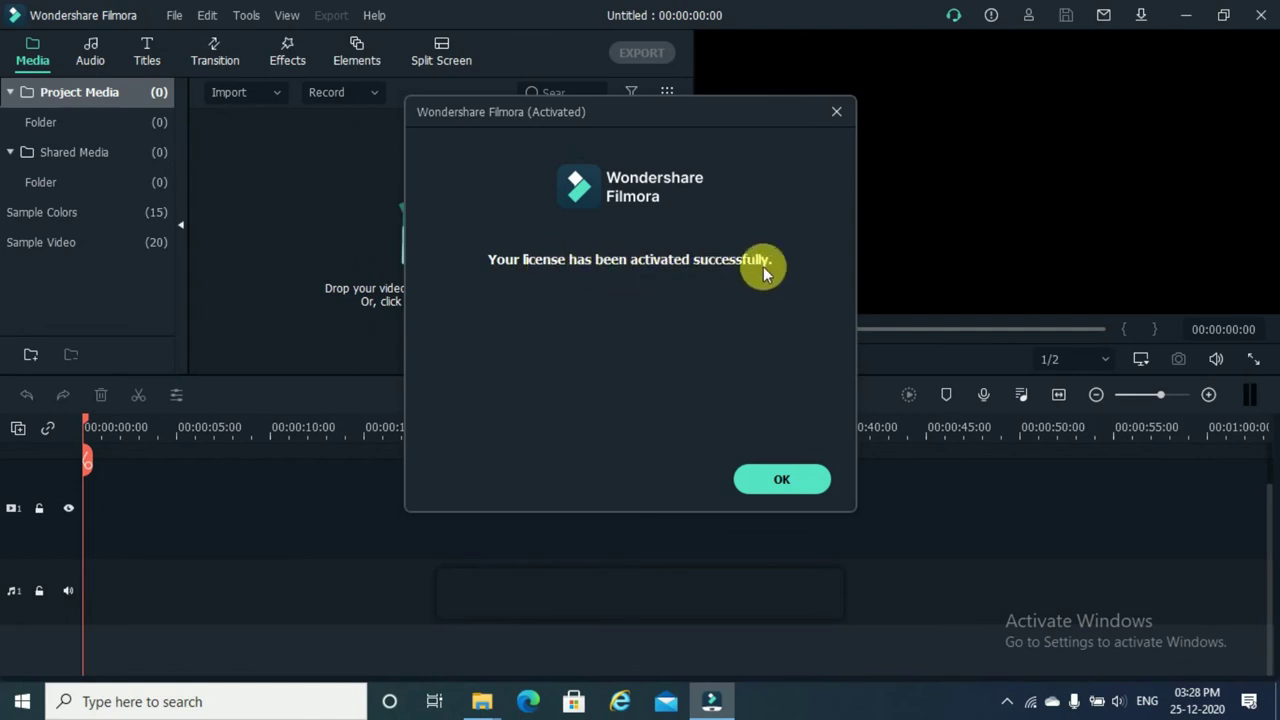
pyautogui.click(765, 480)
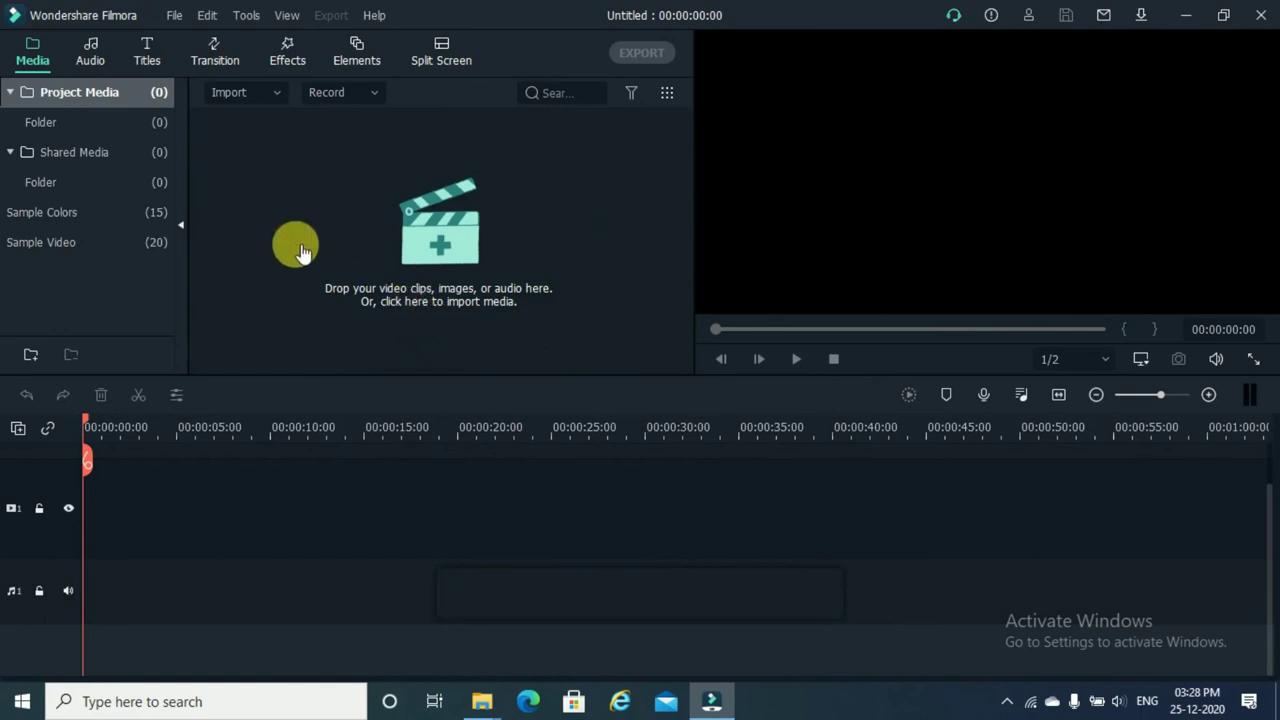